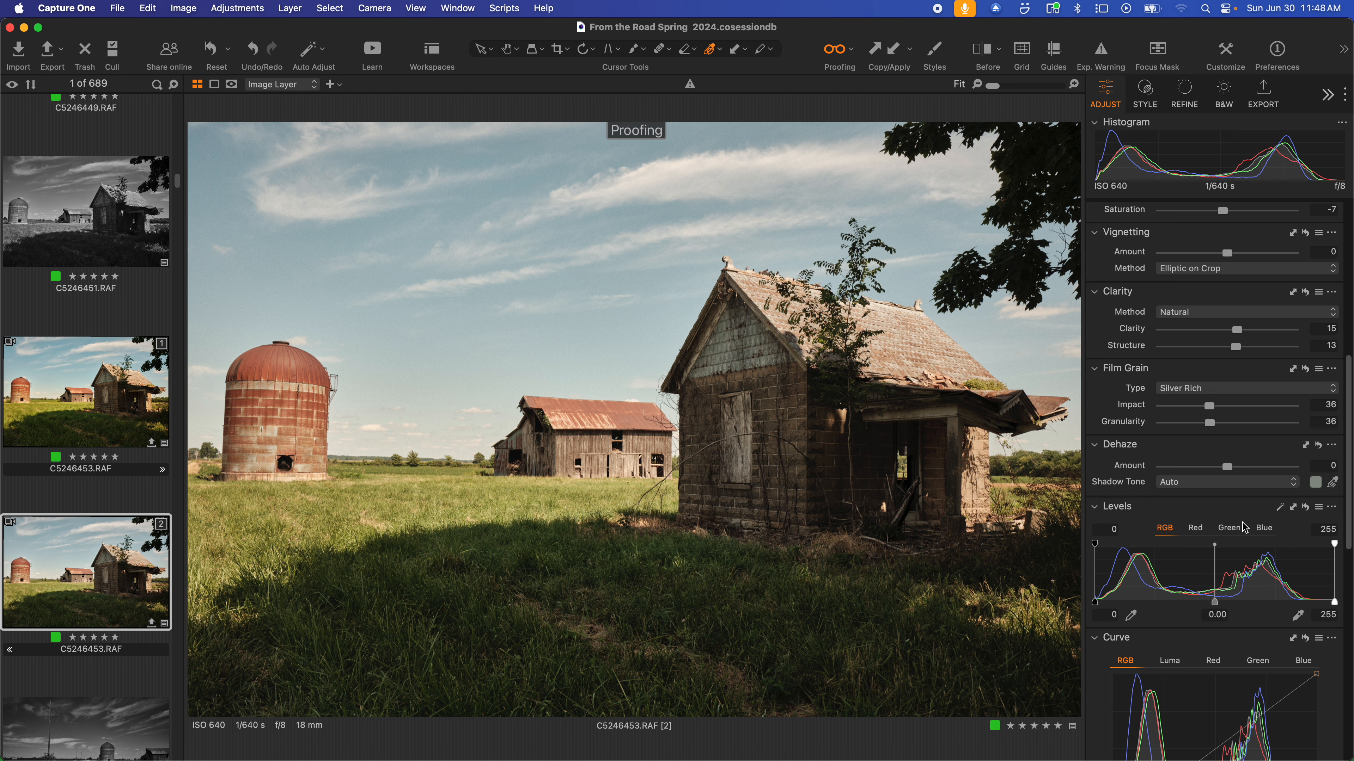
Add an empty adjustment layer and mask the whole grass field on it with the AI Select tool.
scroll(1242, 526, up, 10)
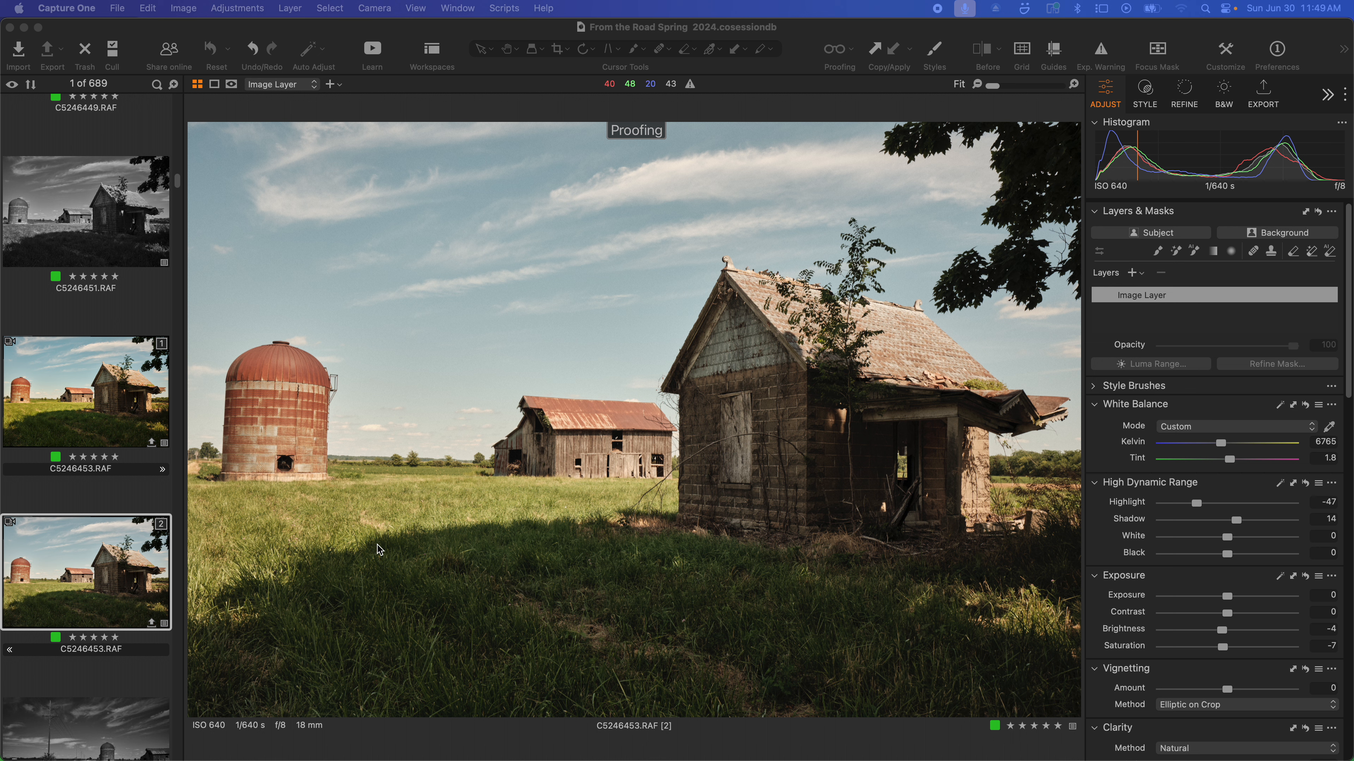
click(1132, 272)
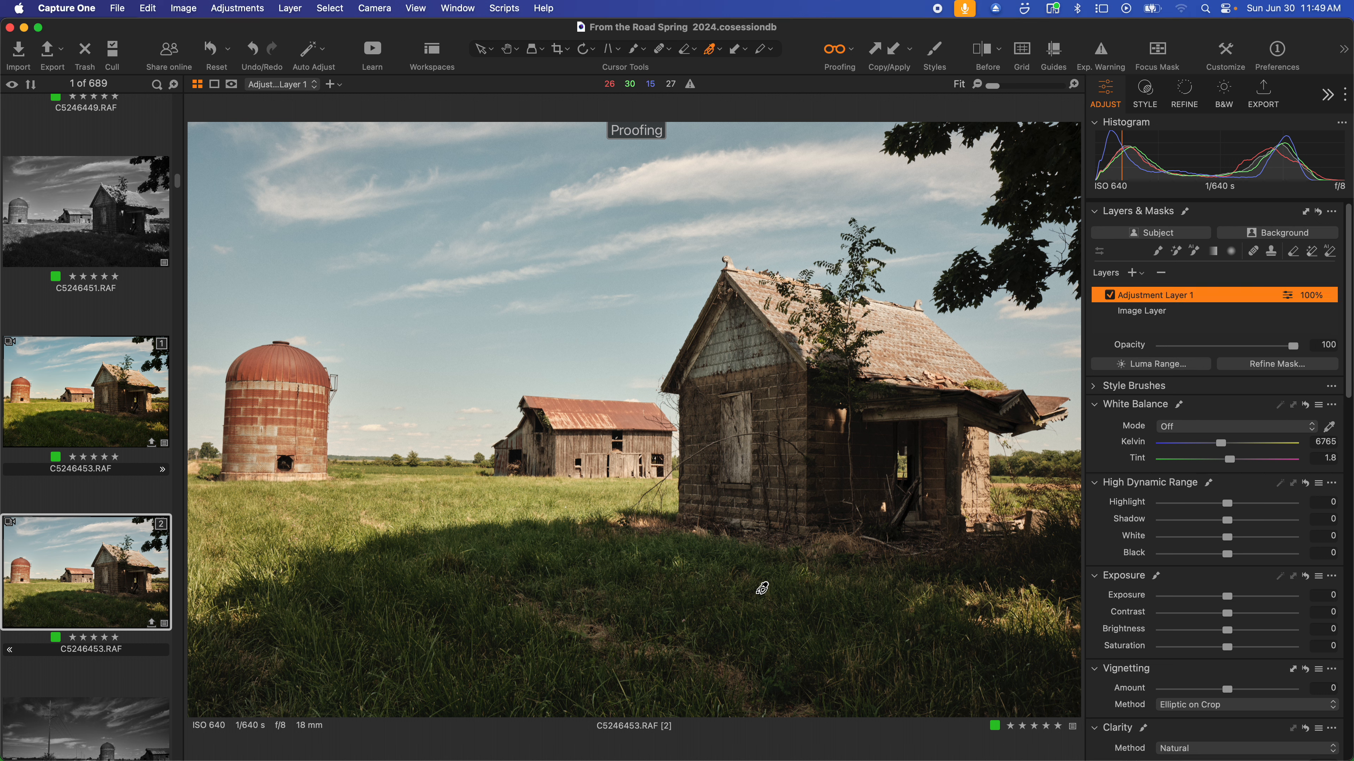
key(m)
click(1195, 252)
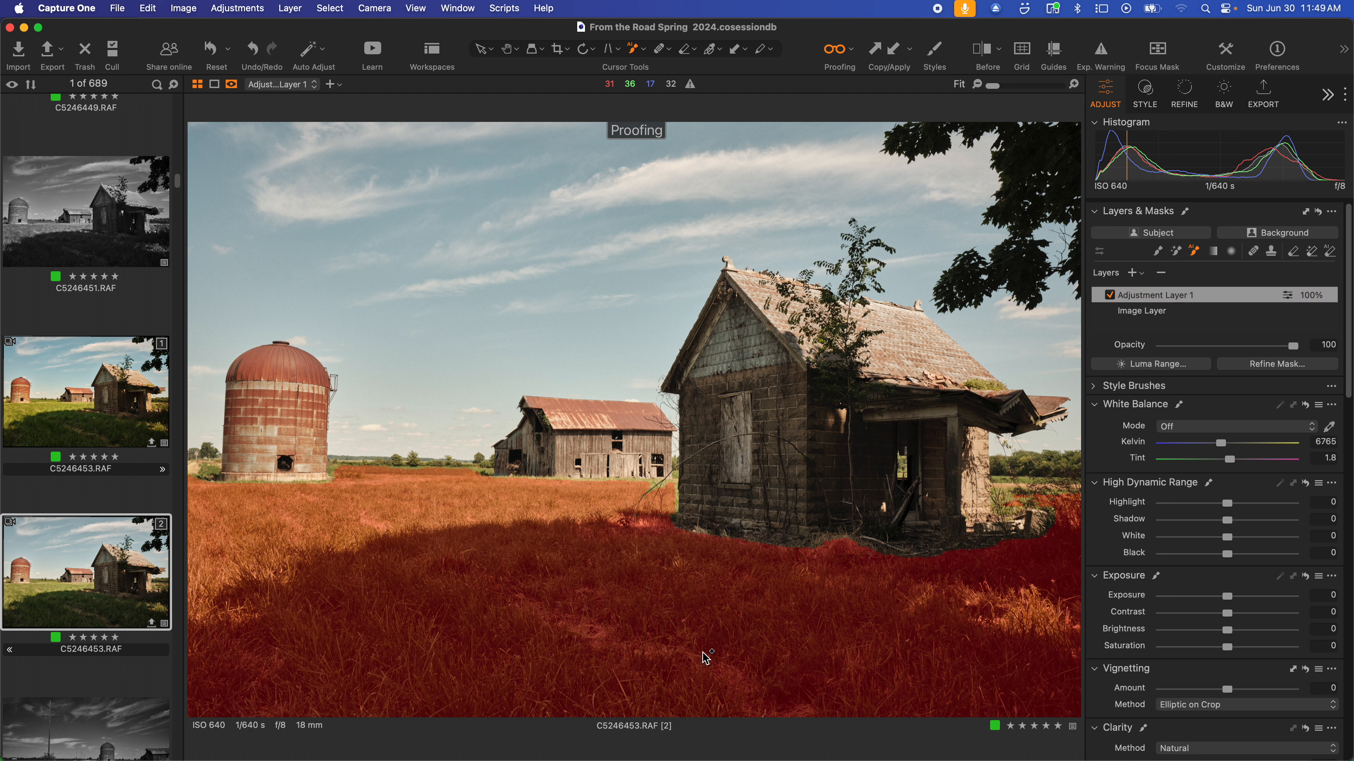
click(703, 651)
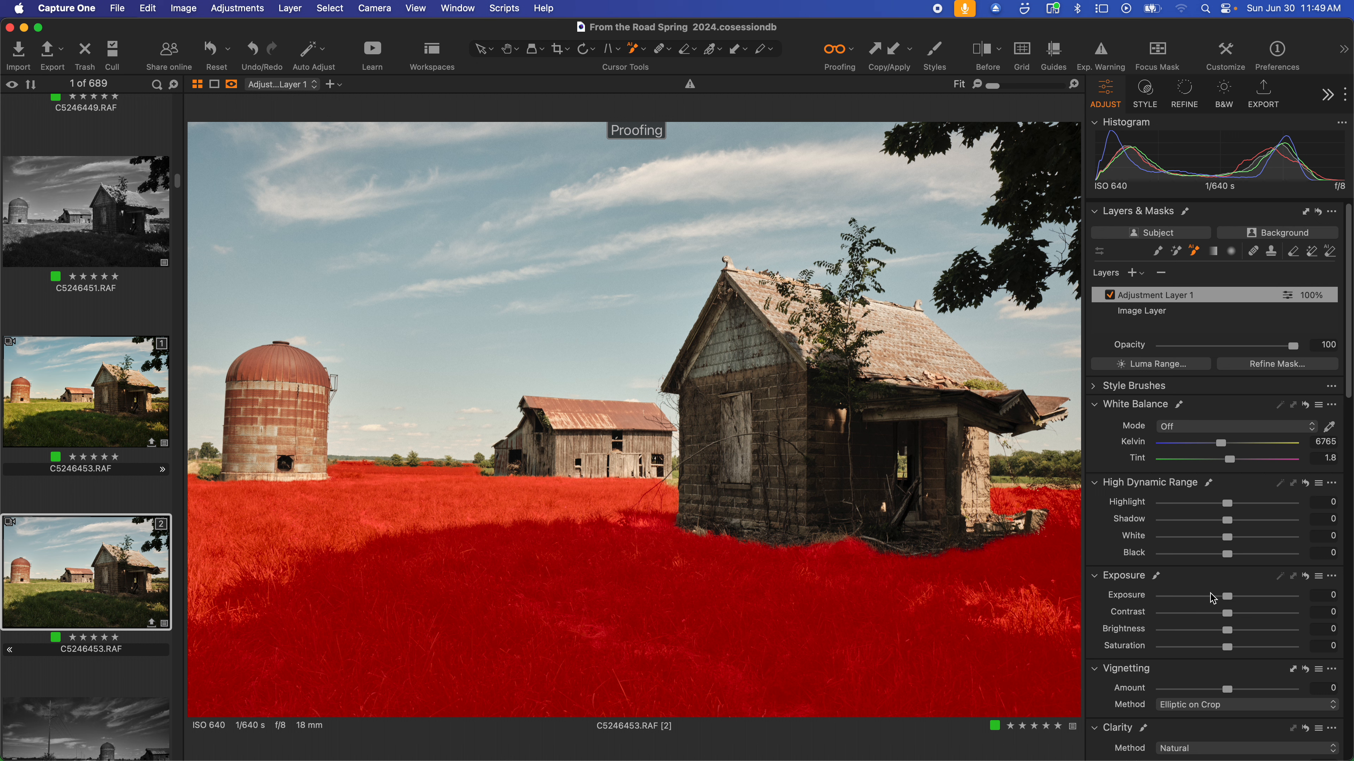
On the Image Layer, sample the grass in the advanced Color Editor and set hue -12.7, saturation 48.9 and lightness 8.6.
click(1152, 311)
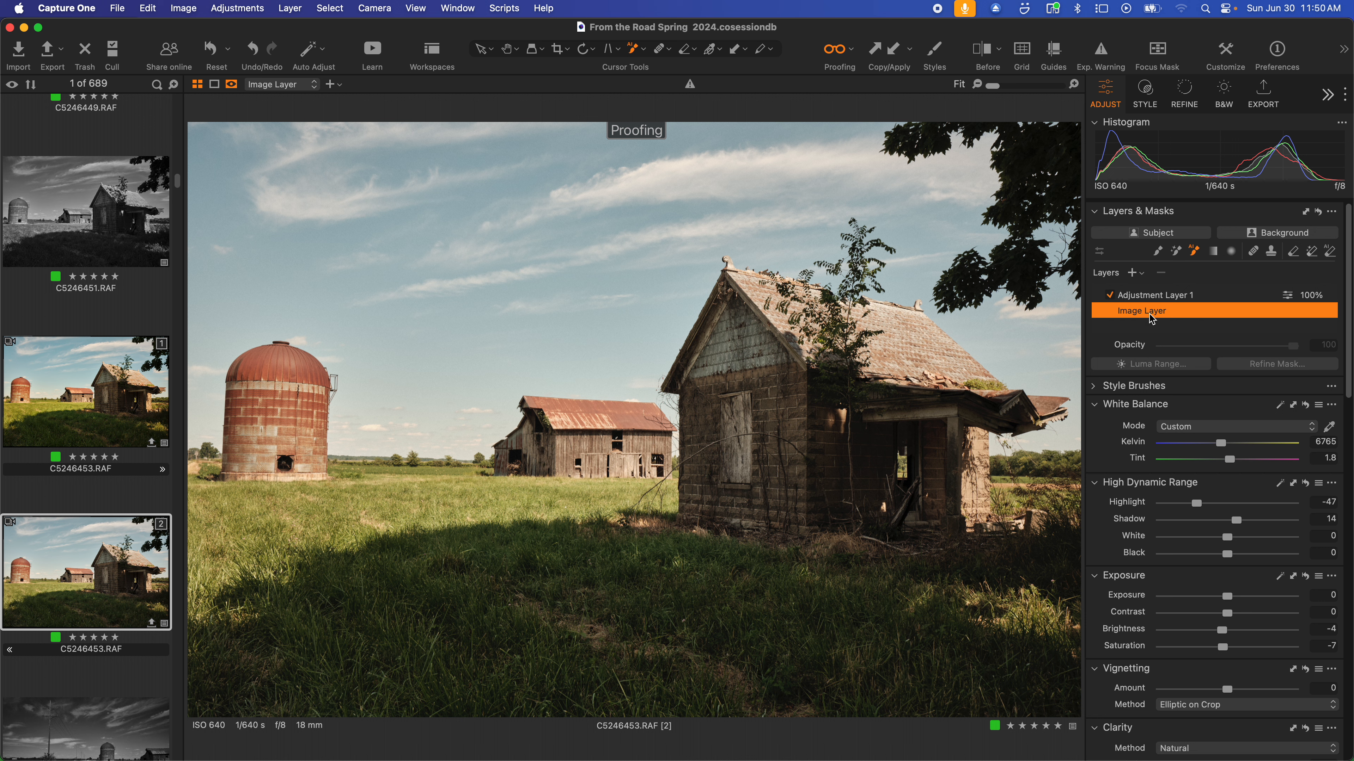
scroll(1195, 475, down, 1)
scroll(1195, 475, down, 10)
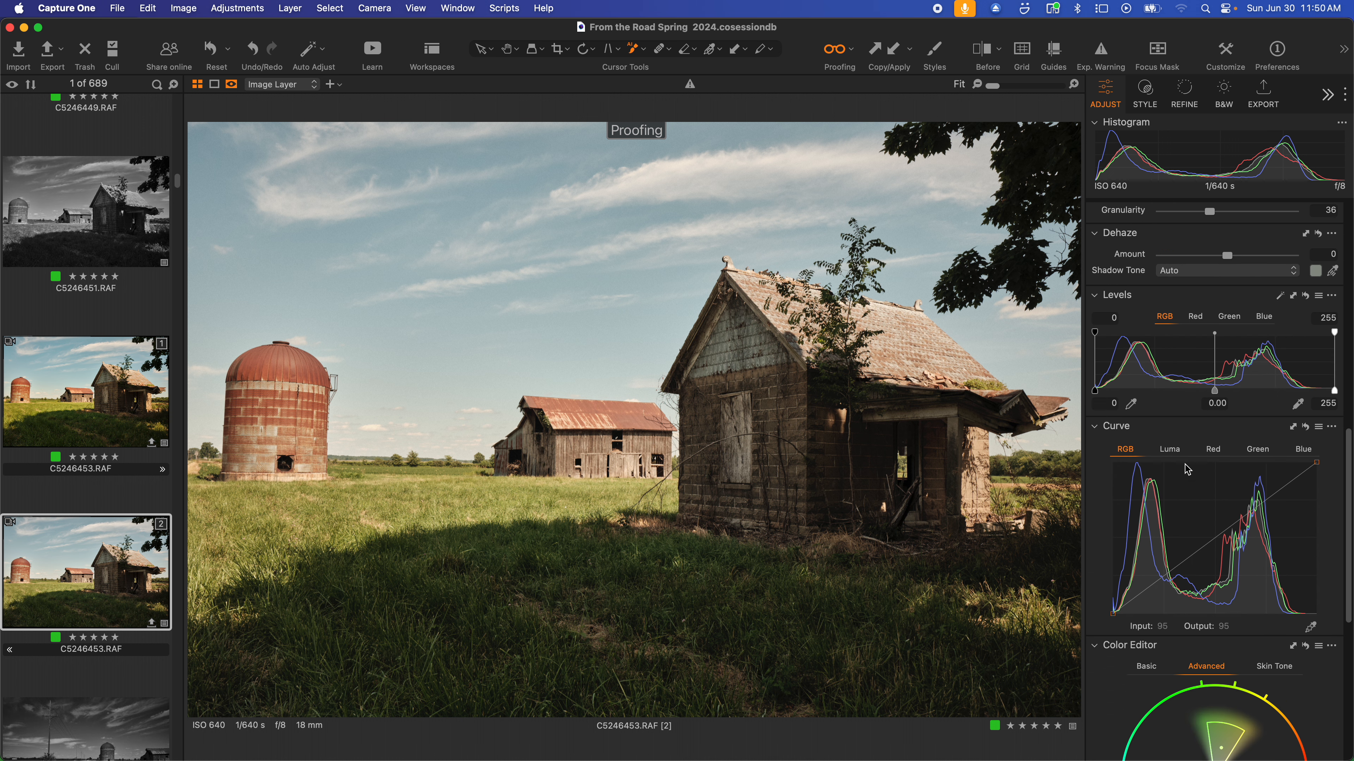
scroll(1167, 465, down, 5)
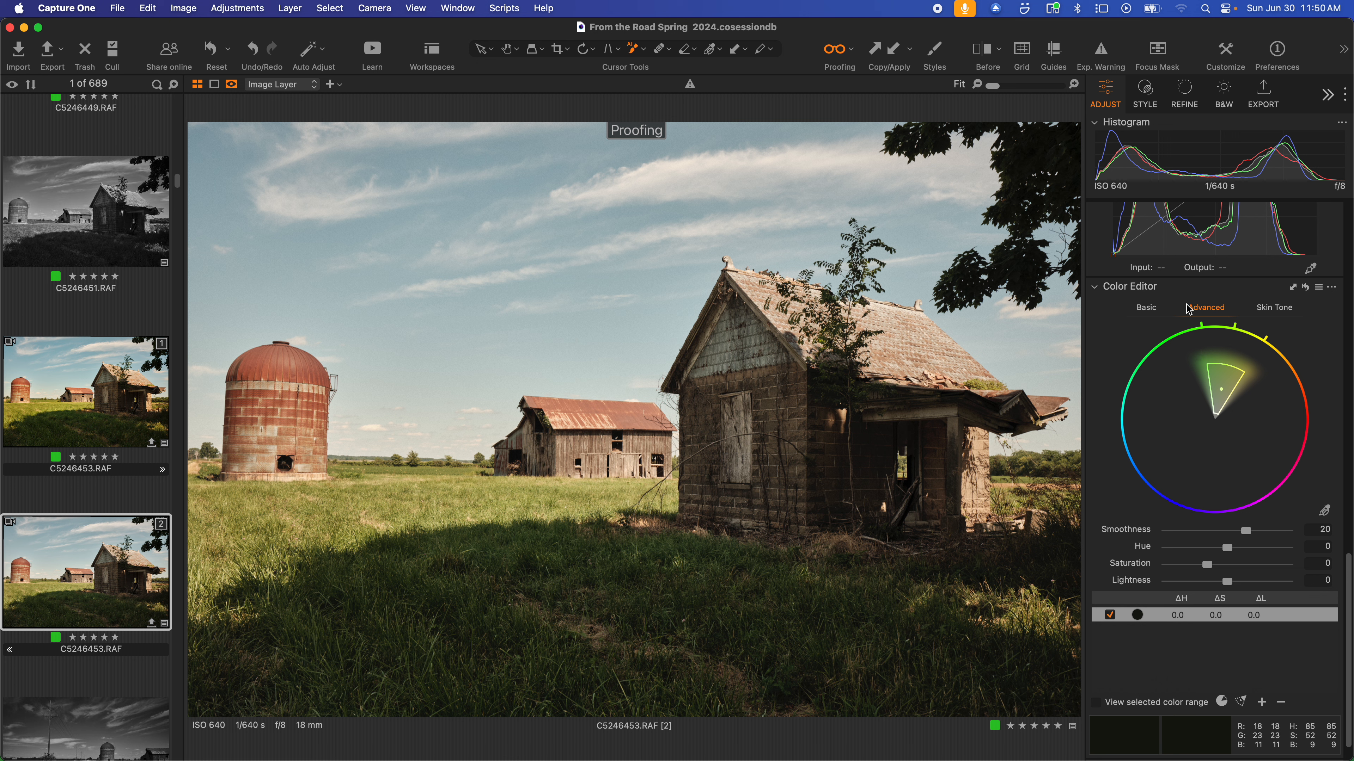
click(1159, 312)
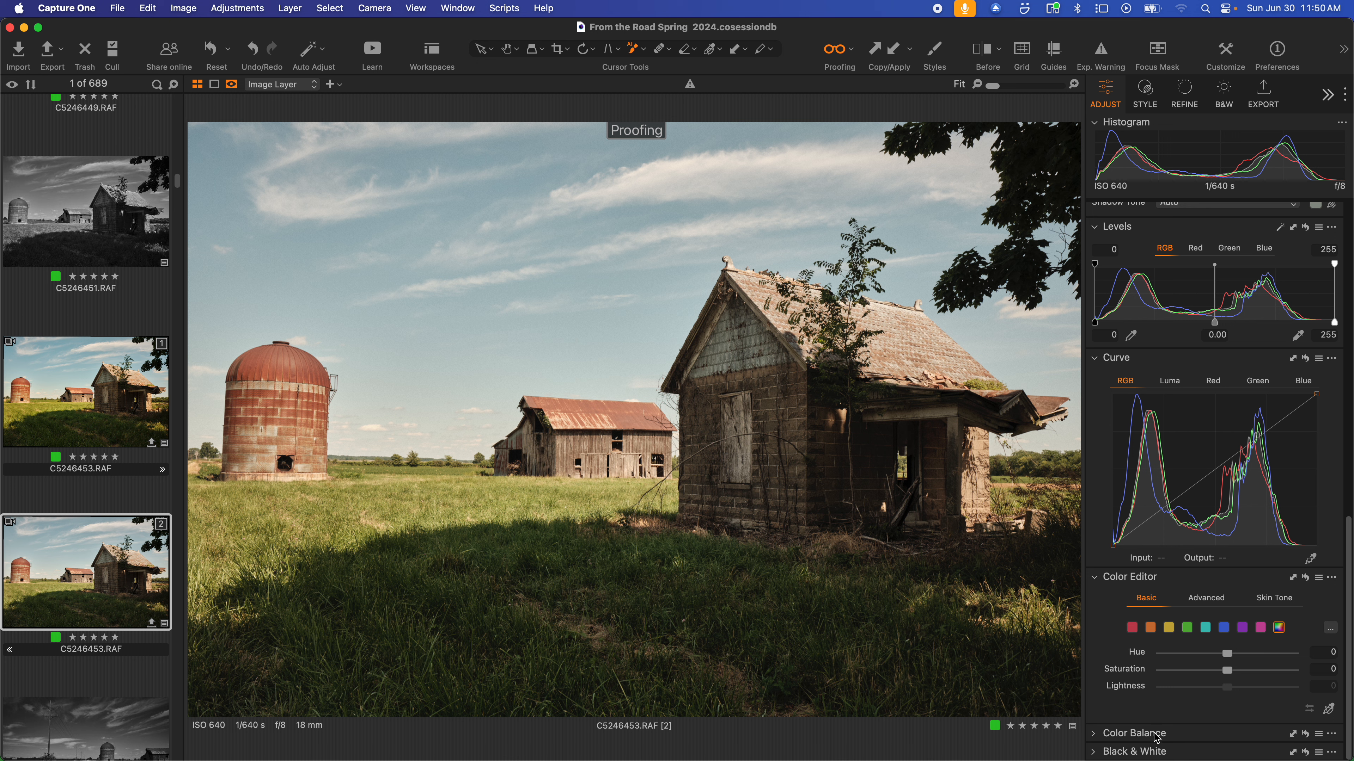
click(1210, 602)
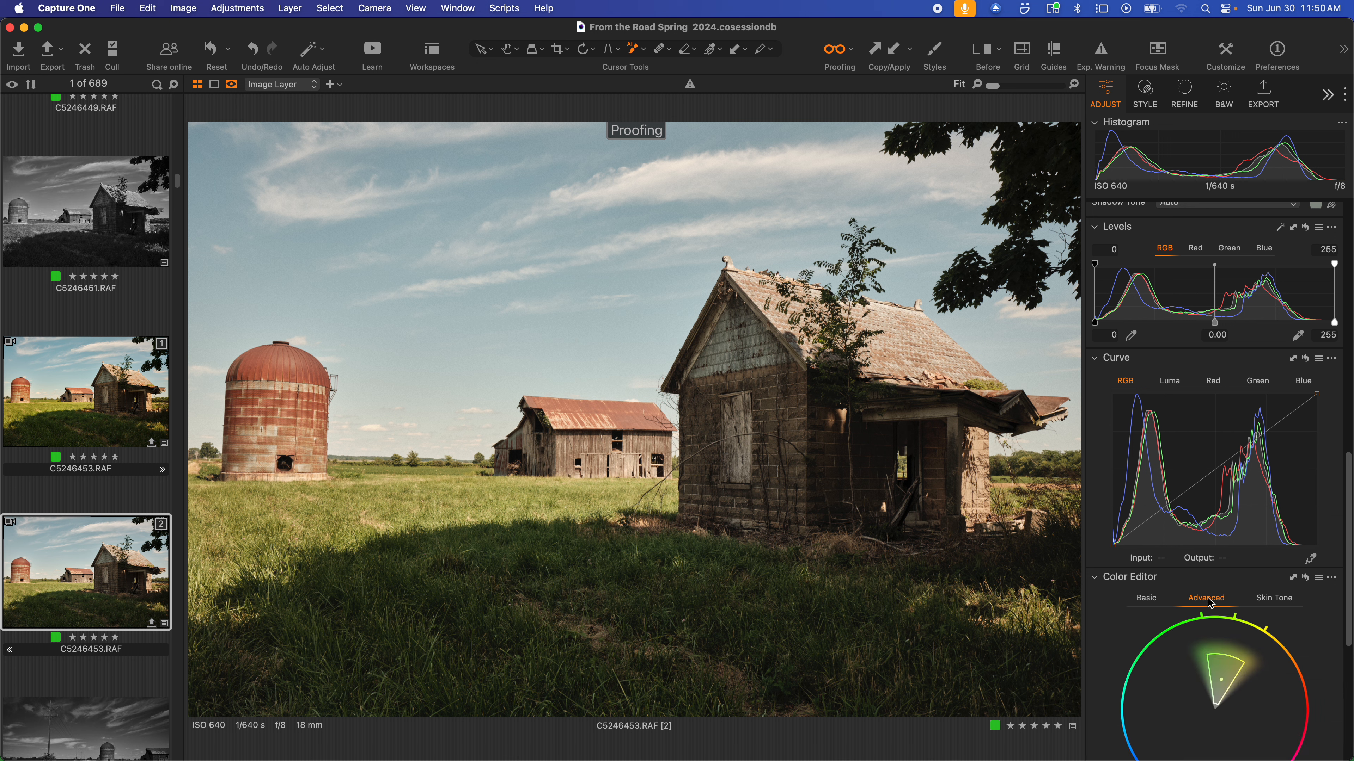
scroll(1177, 613, down, 5)
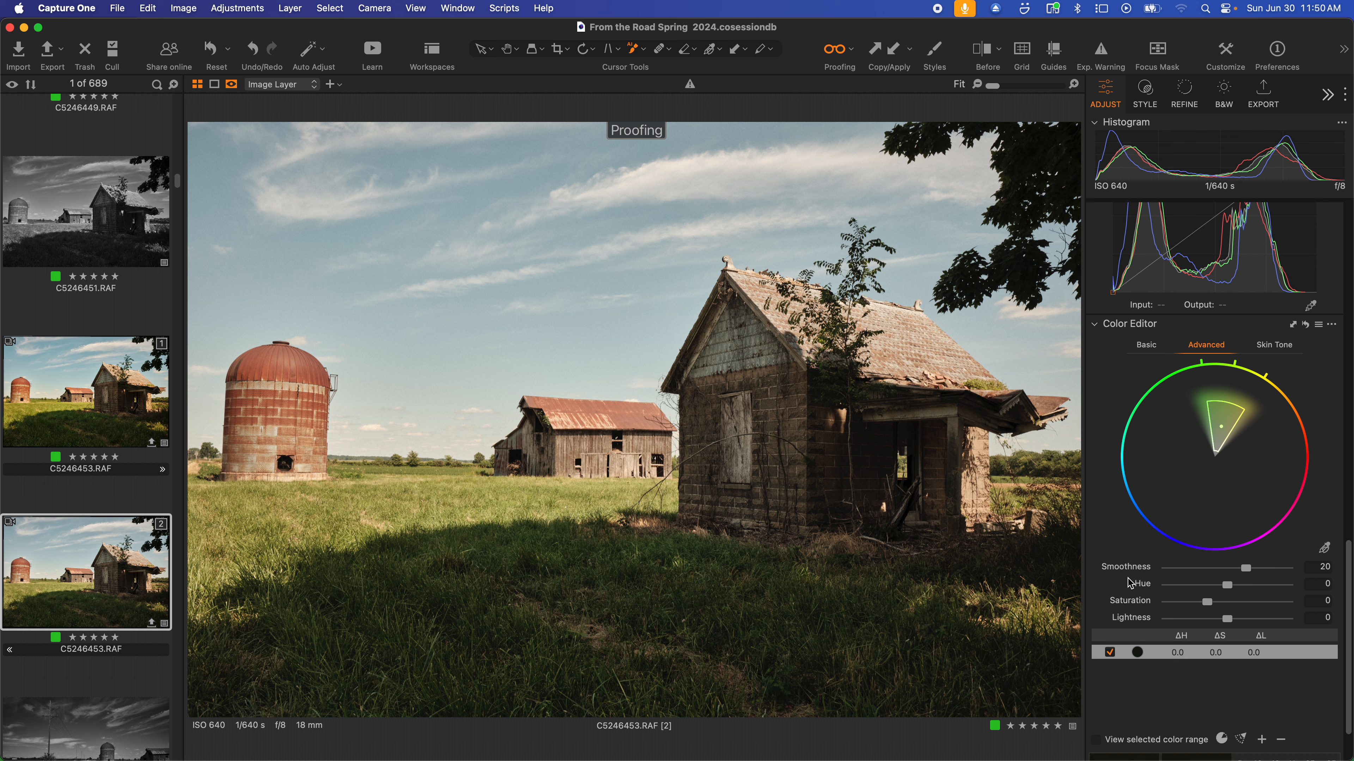
click(1325, 550)
click(467, 540)
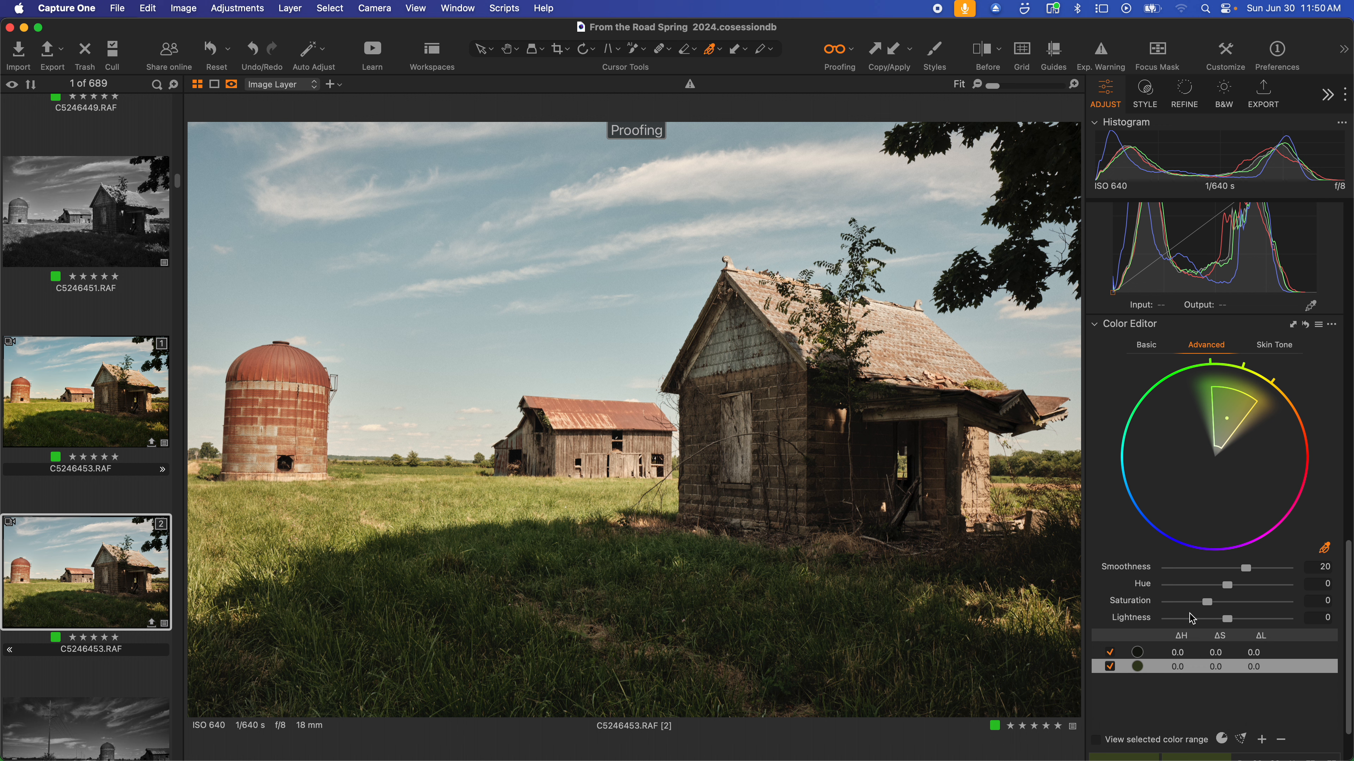
drag(1227, 587, 1227, 614)
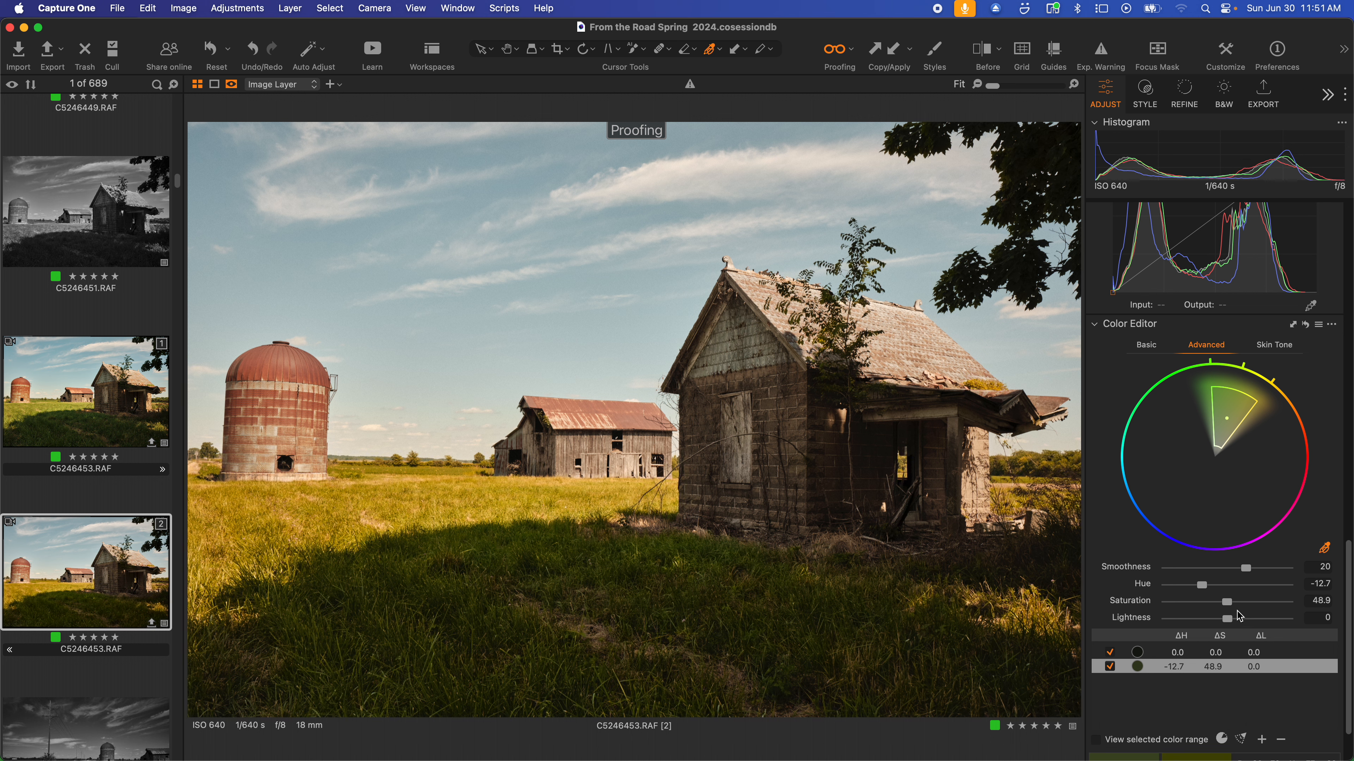
drag(1228, 619, 1237, 627)
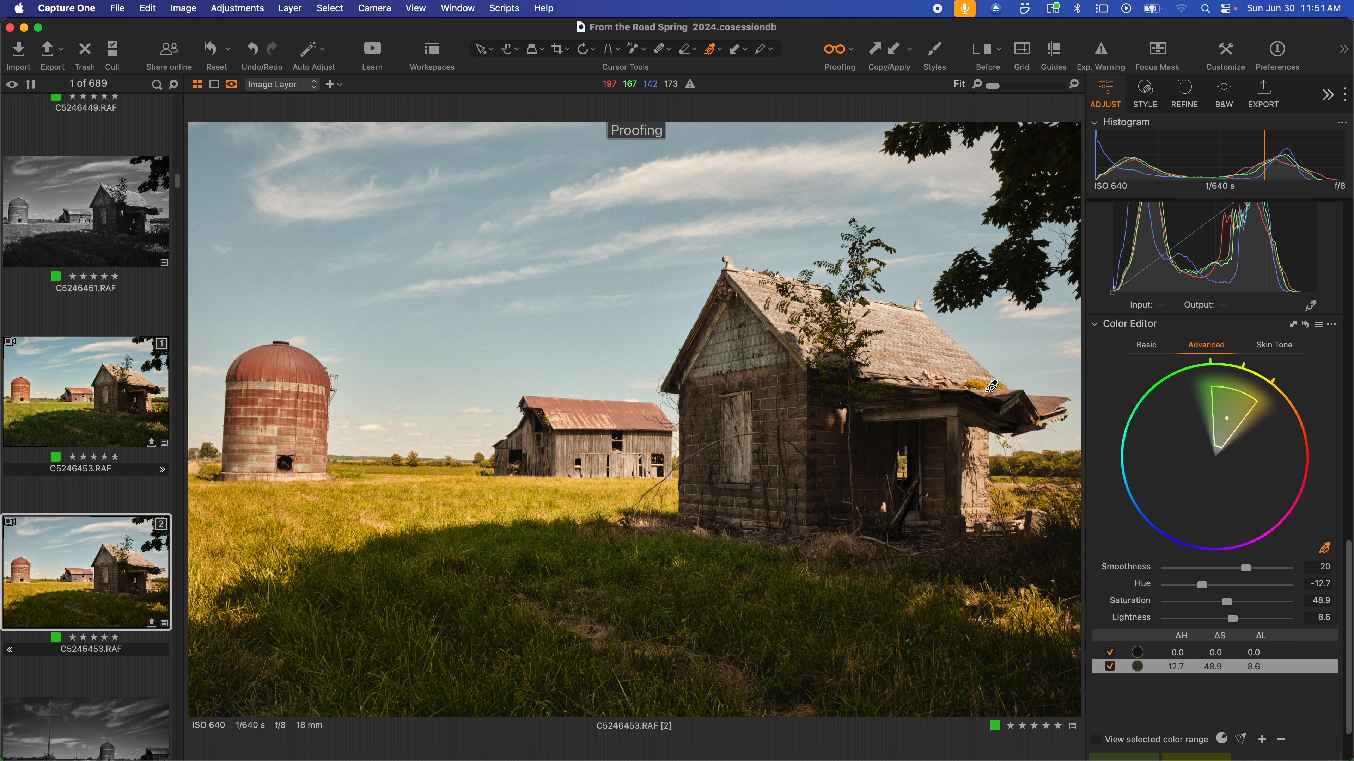
Compare the photo with and without the sampled grass colour correction, and leave that correction disabled.
click(1110, 669)
click(1110, 669)
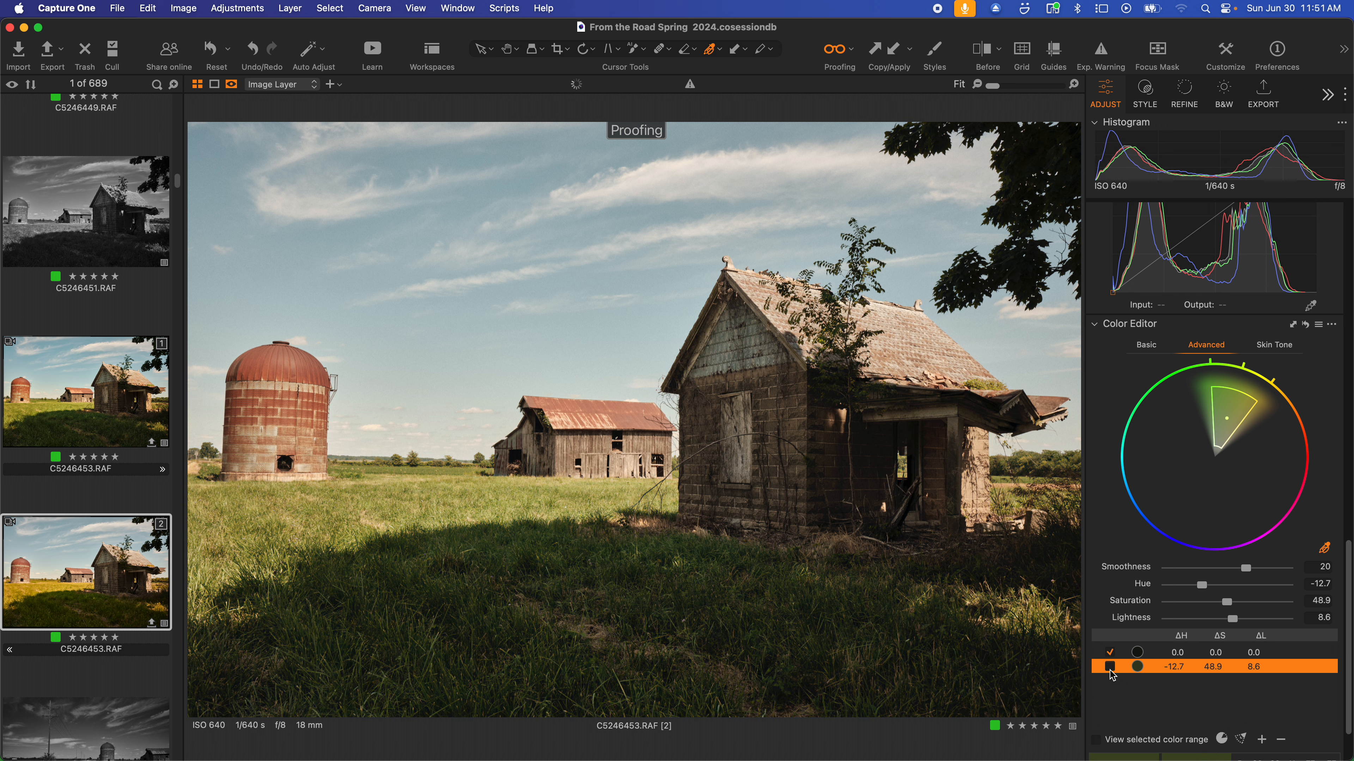
click(1110, 669)
click(1110, 669)
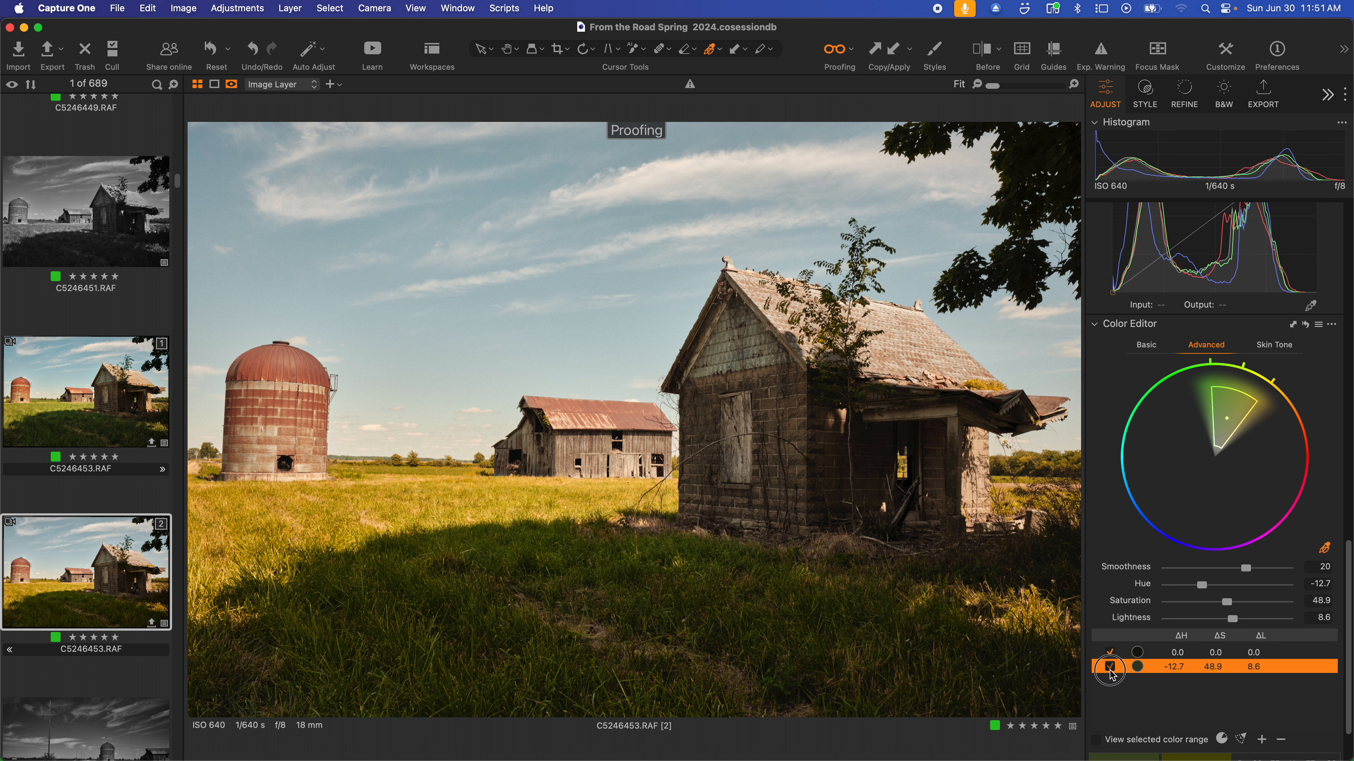
click(1110, 669)
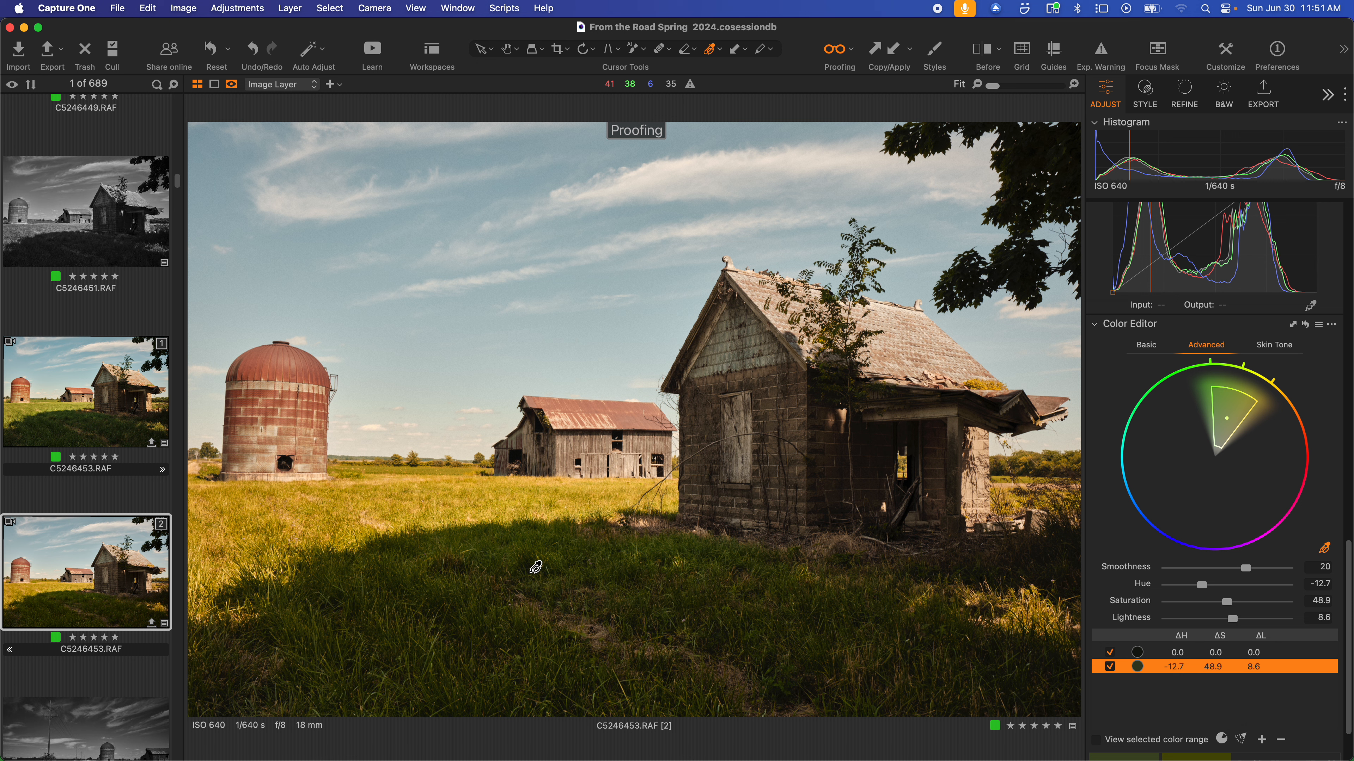
click(1111, 667)
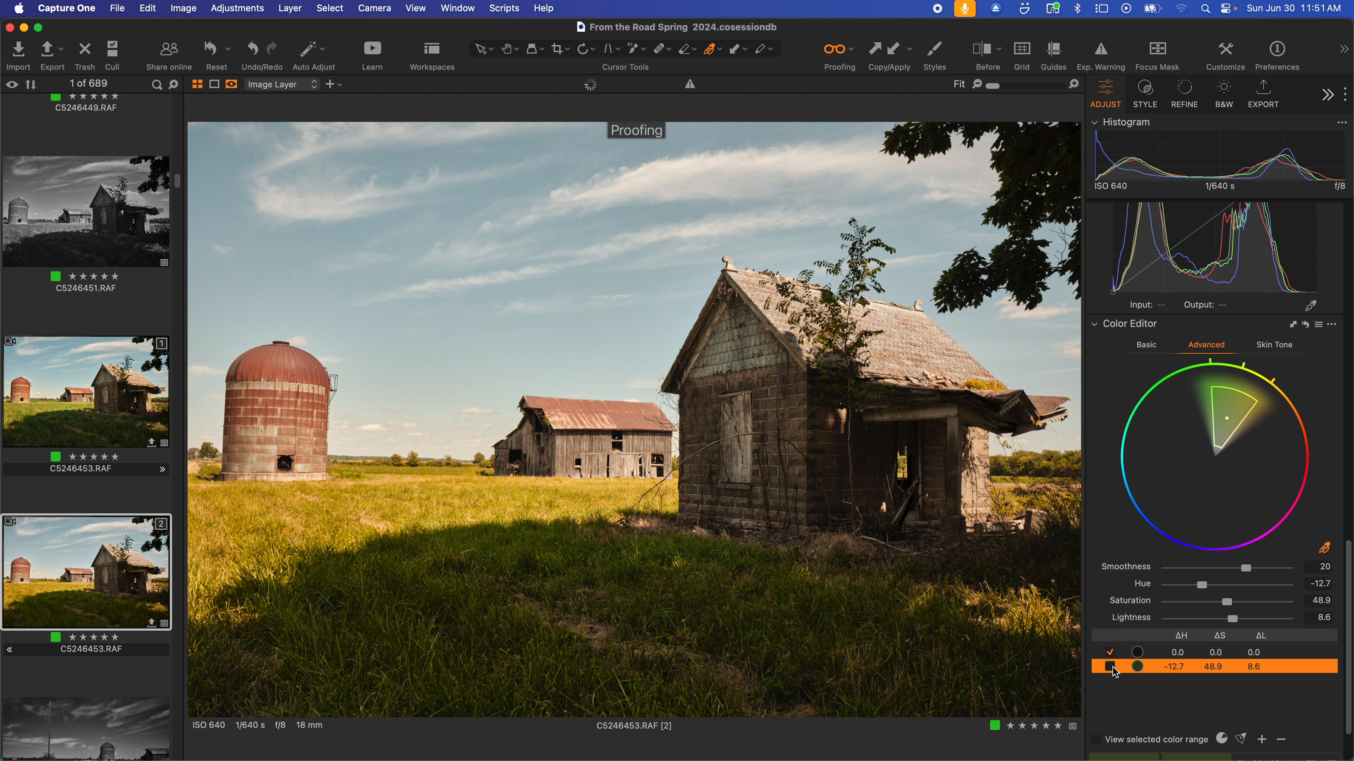
Extend Adjustment Layer 1's mask to the porch-roof greenery, the small tree by the barn and the foliage behind the house, and hide the mask.
scroll(1122, 613, up, 5)
scroll(1126, 560, up, 10)
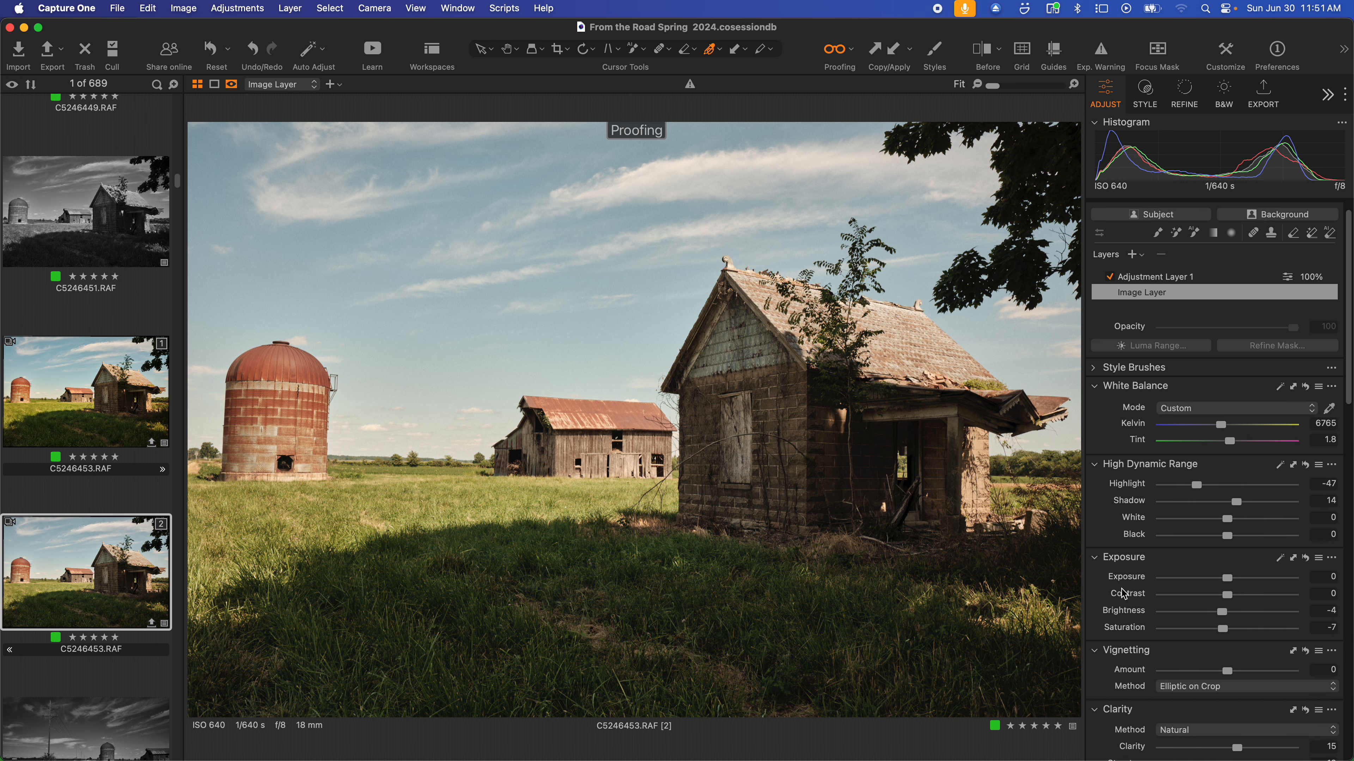
click(1162, 297)
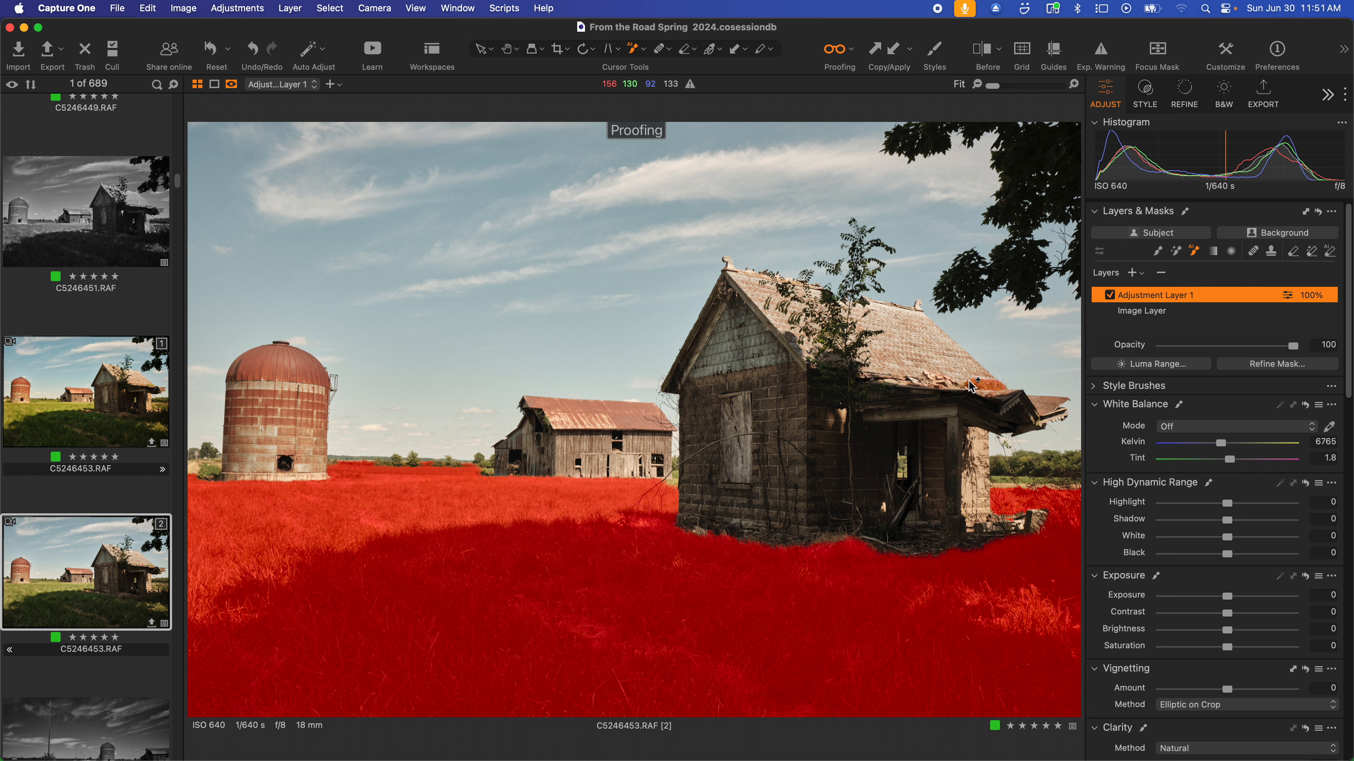
click(980, 382)
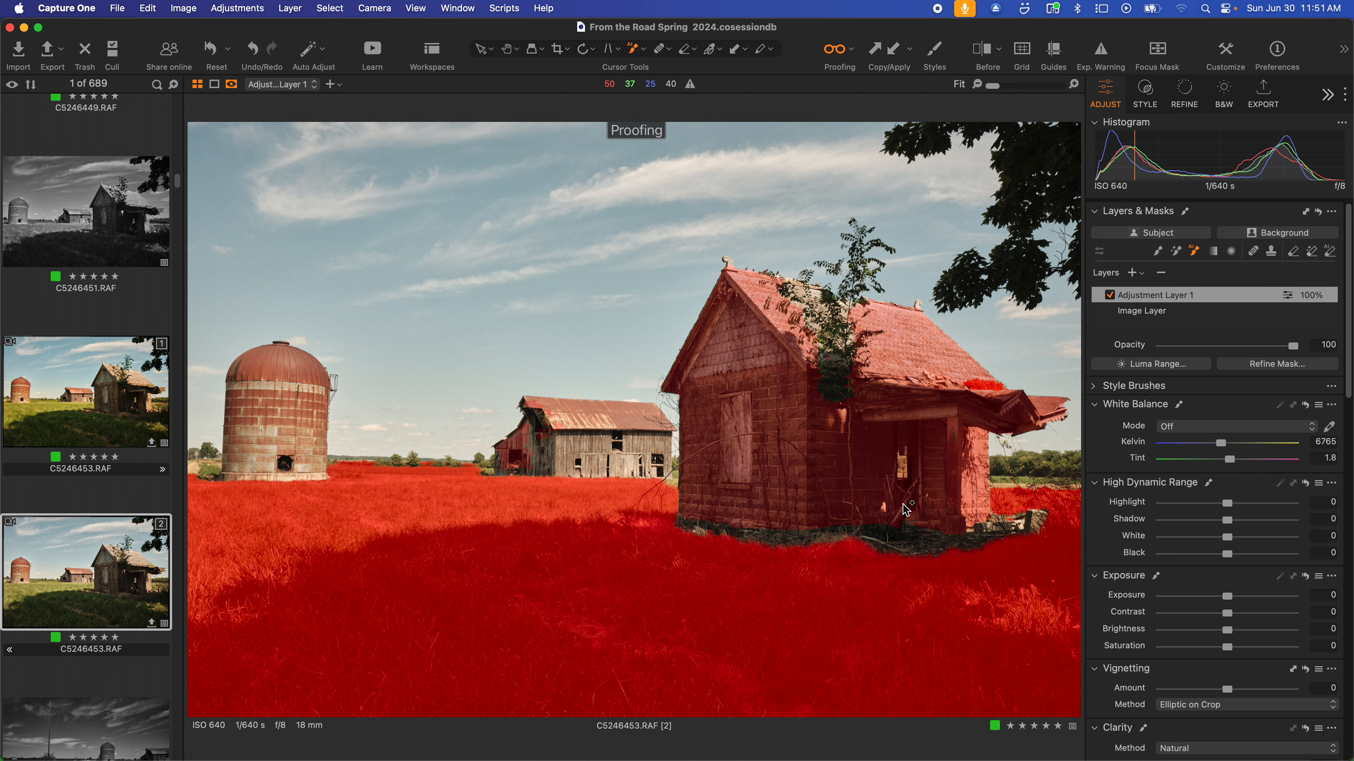
click(484, 468)
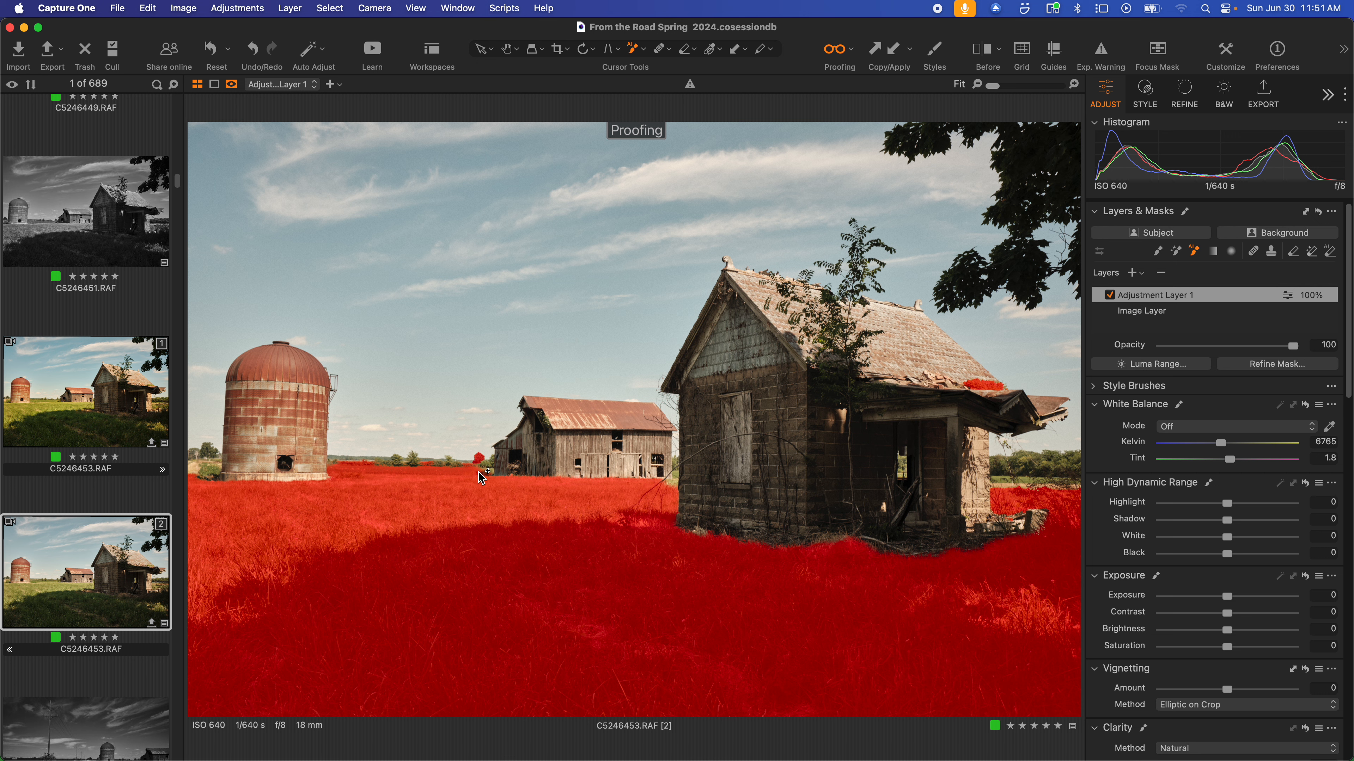
click(448, 464)
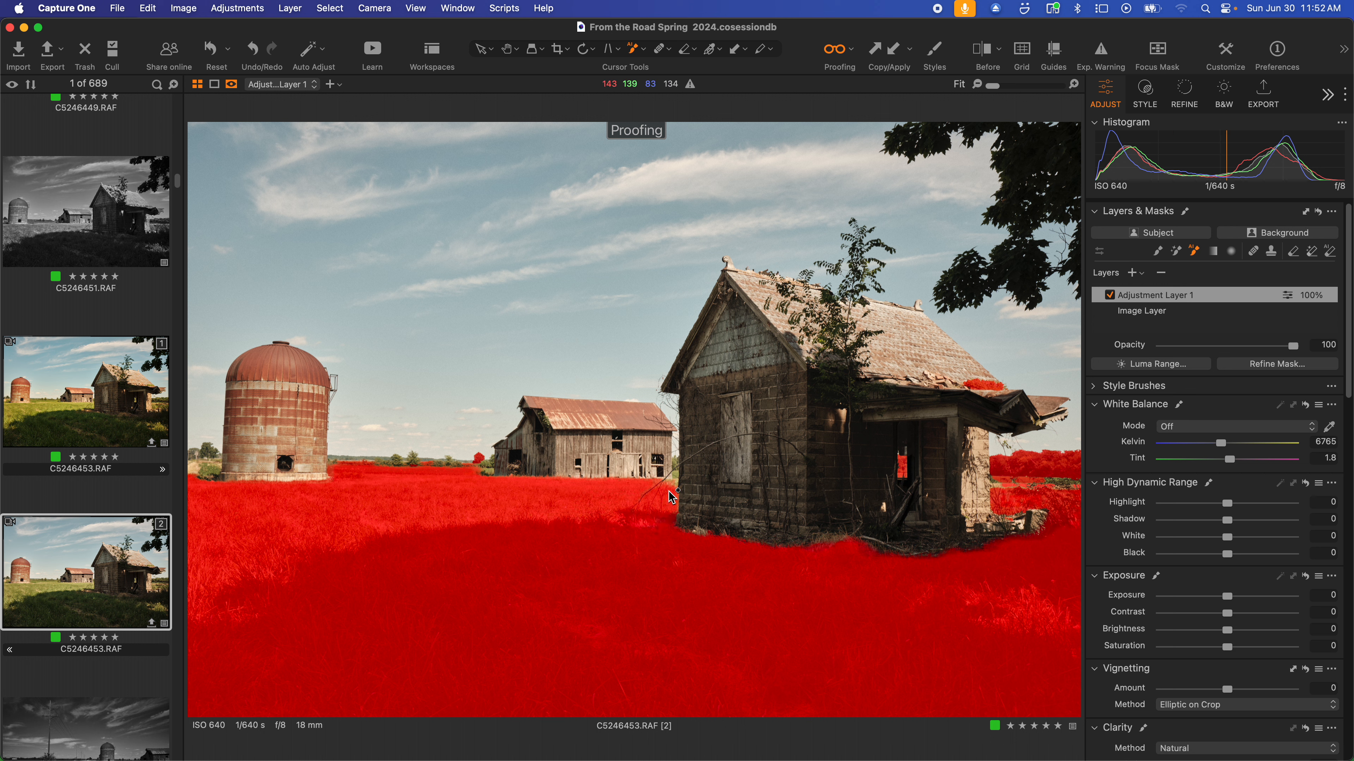
click(495, 487)
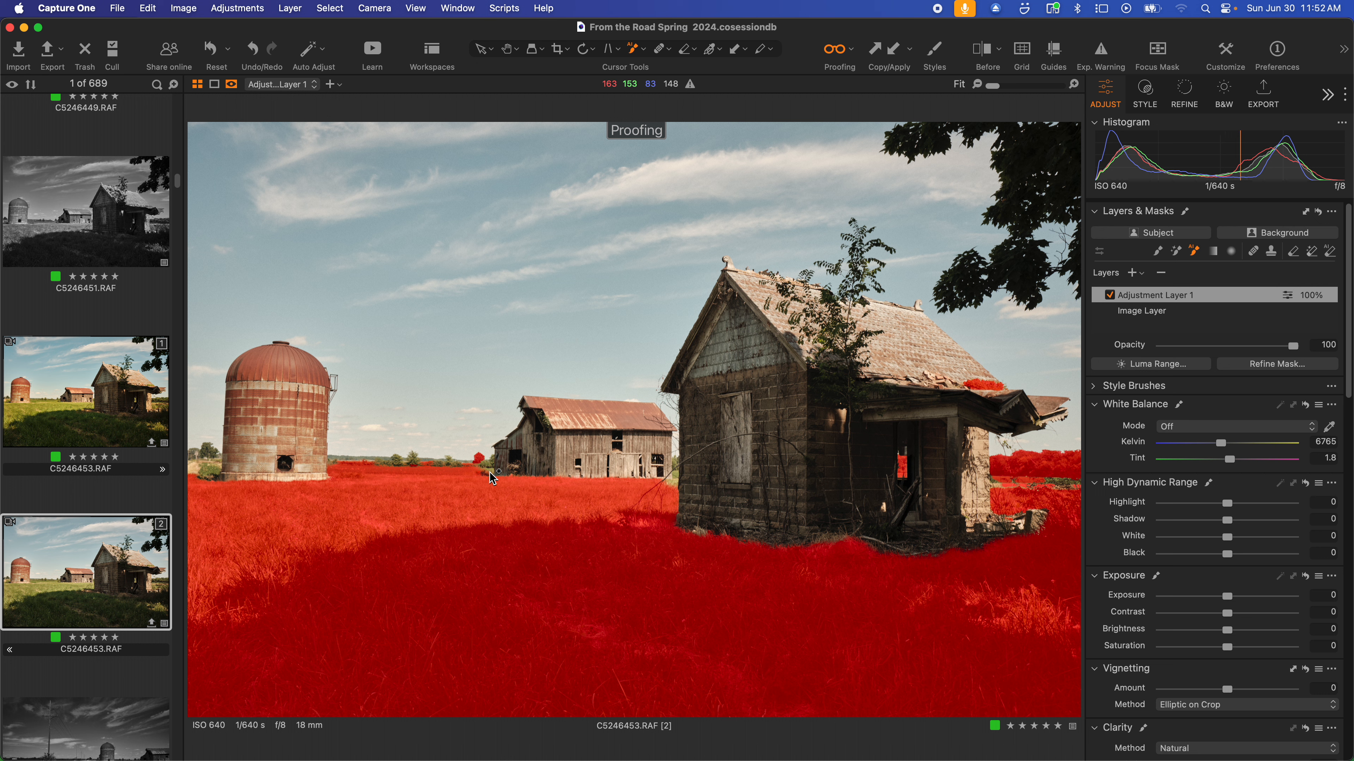
click(396, 482)
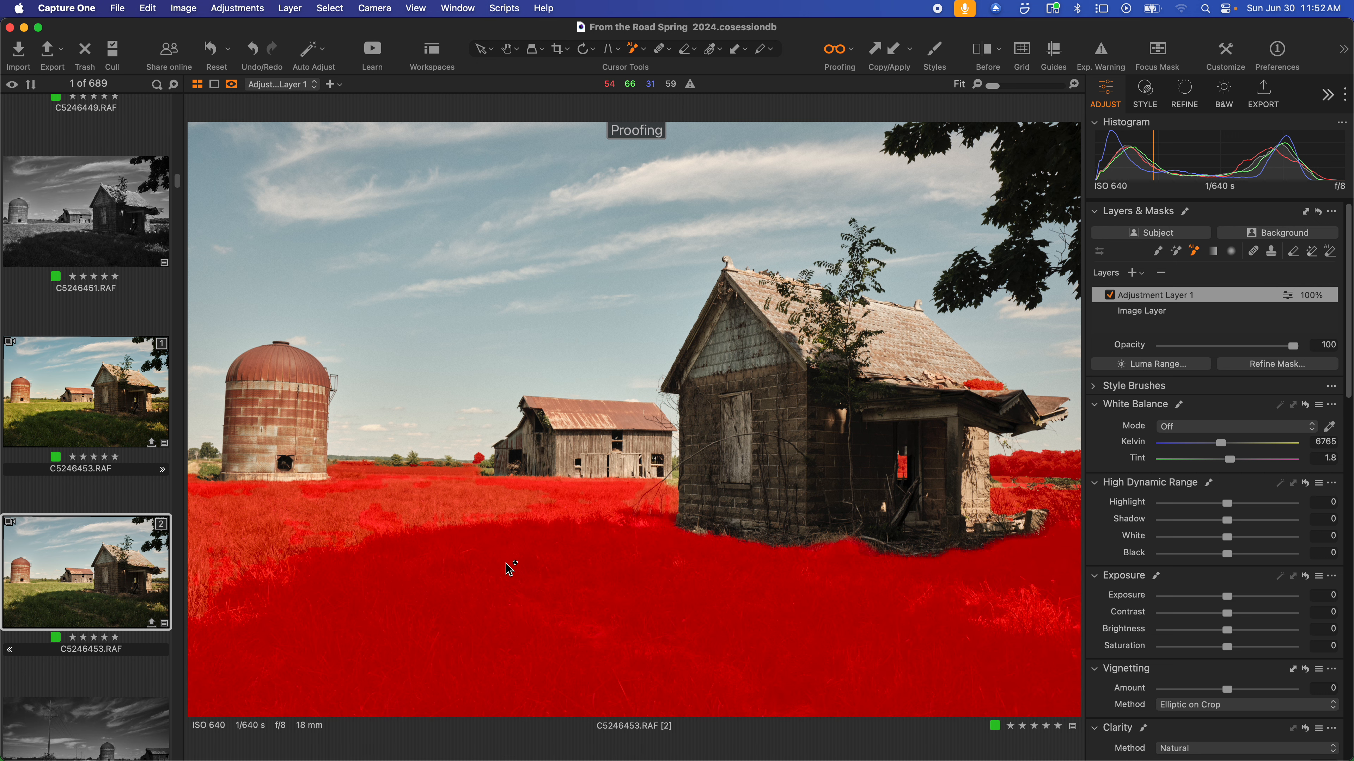
click(728, 599)
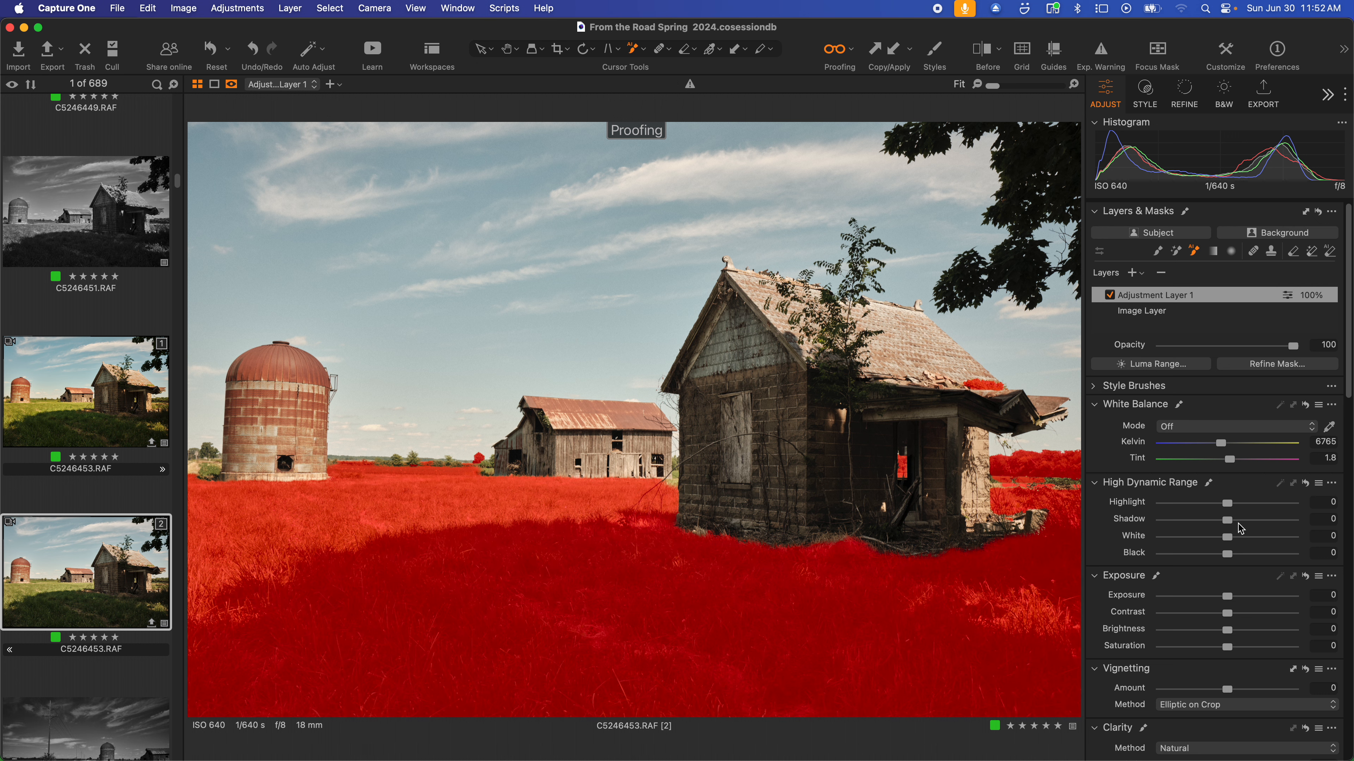
key(m)
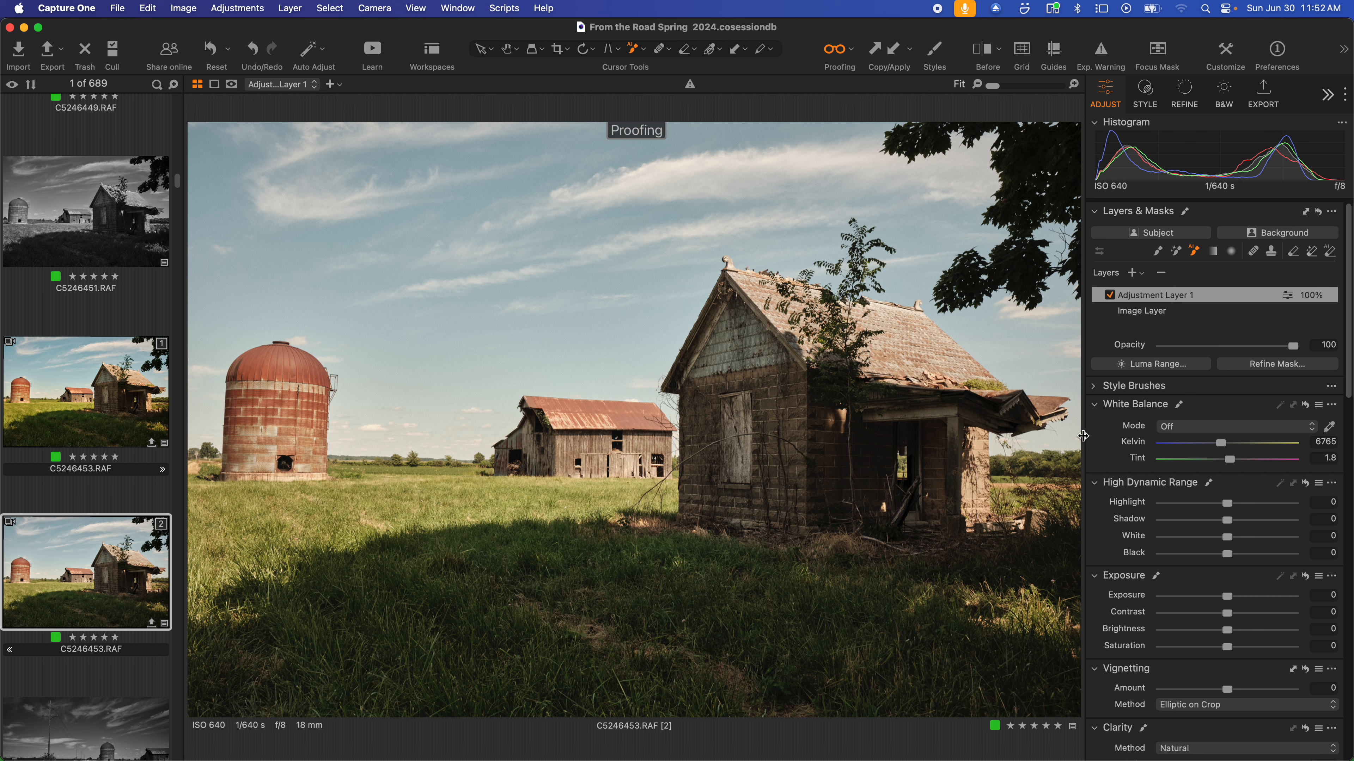
key(h)
On the masked grass layer, set the white balance to 7558 Kelvin, Shadow to 29 and Saturation to 19.
scroll(1245, 419, down, 3)
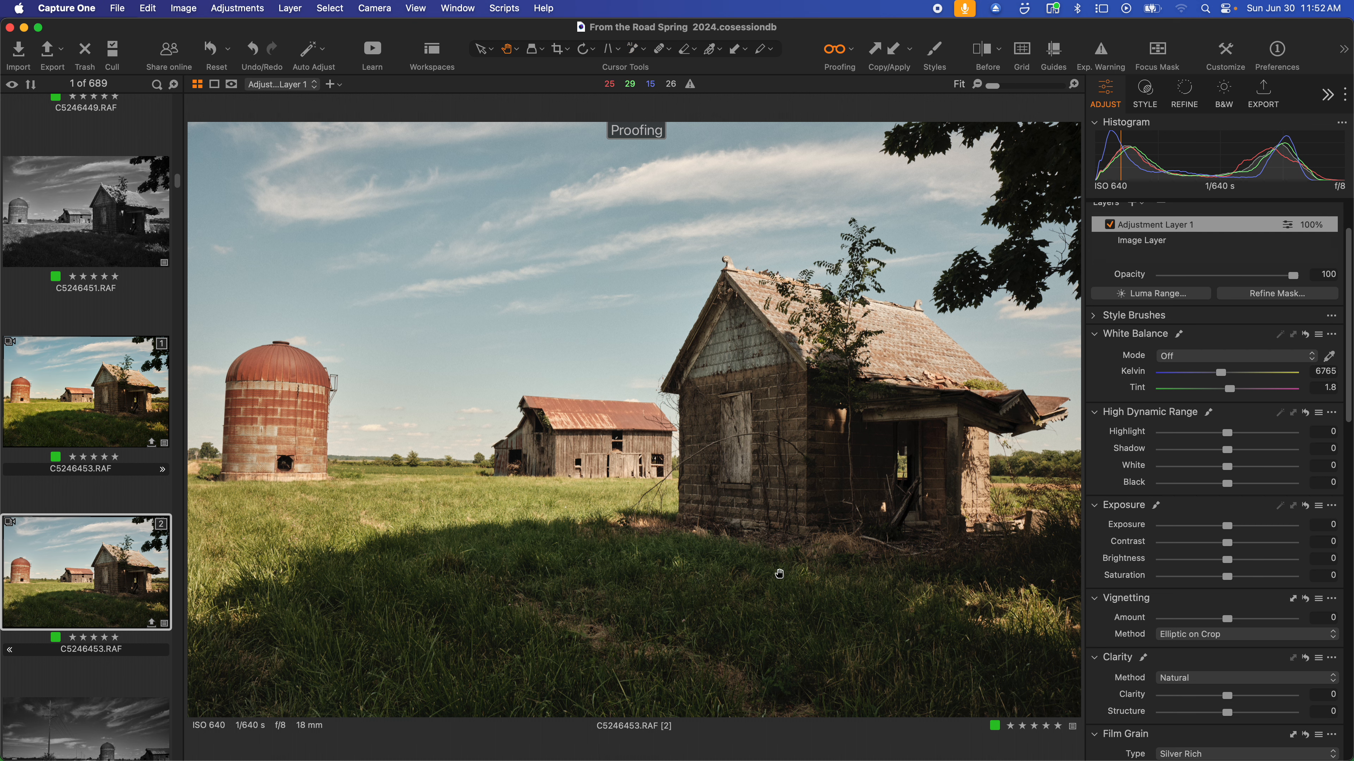
scroll(1252, 445, up, 2)
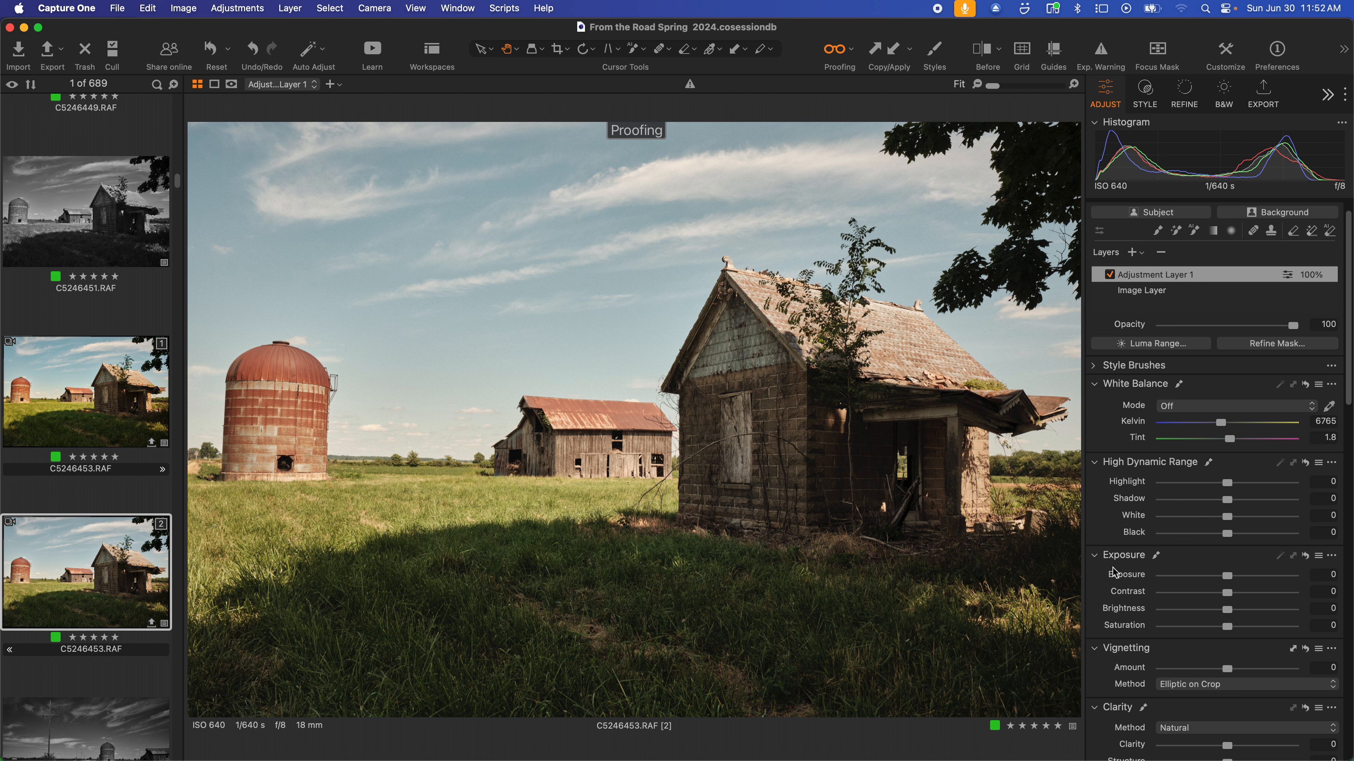
drag(1220, 424, 1232, 429)
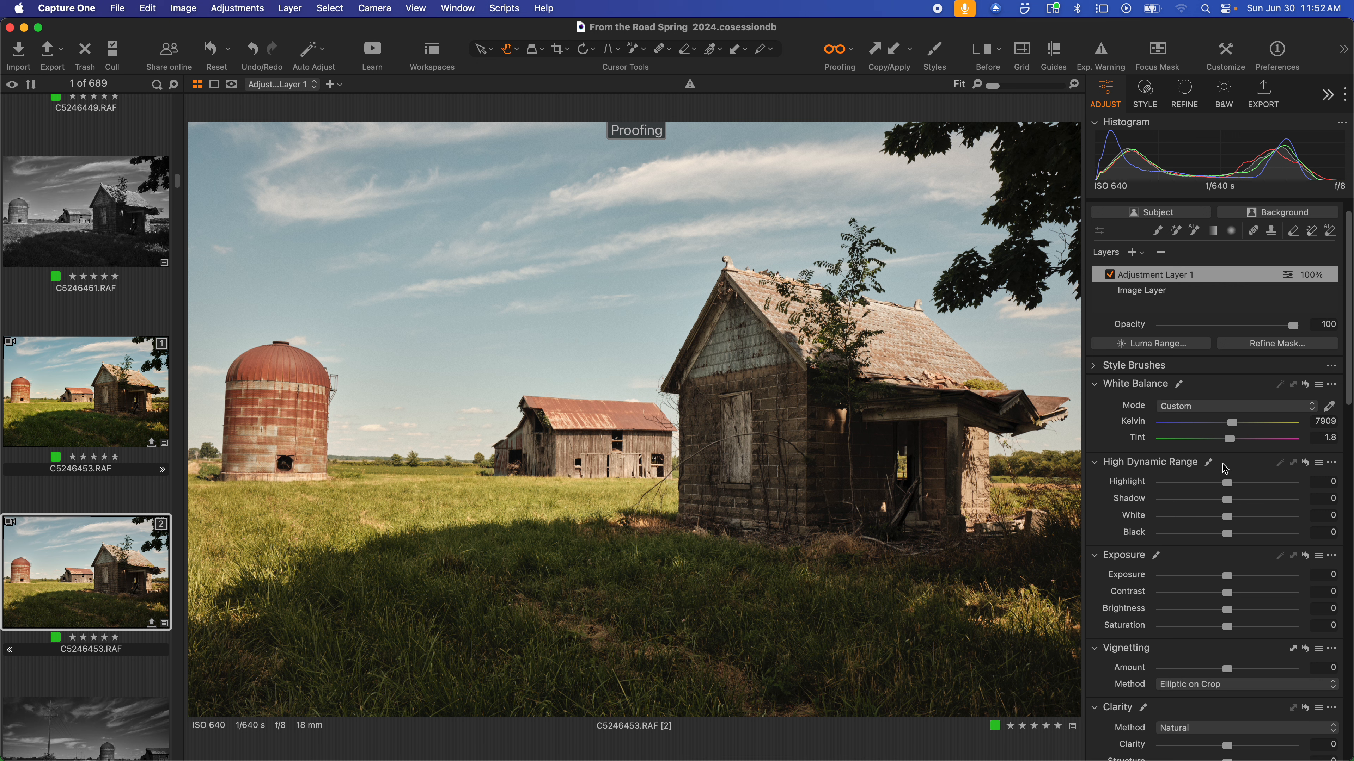
scroll(1190, 525, down, 1)
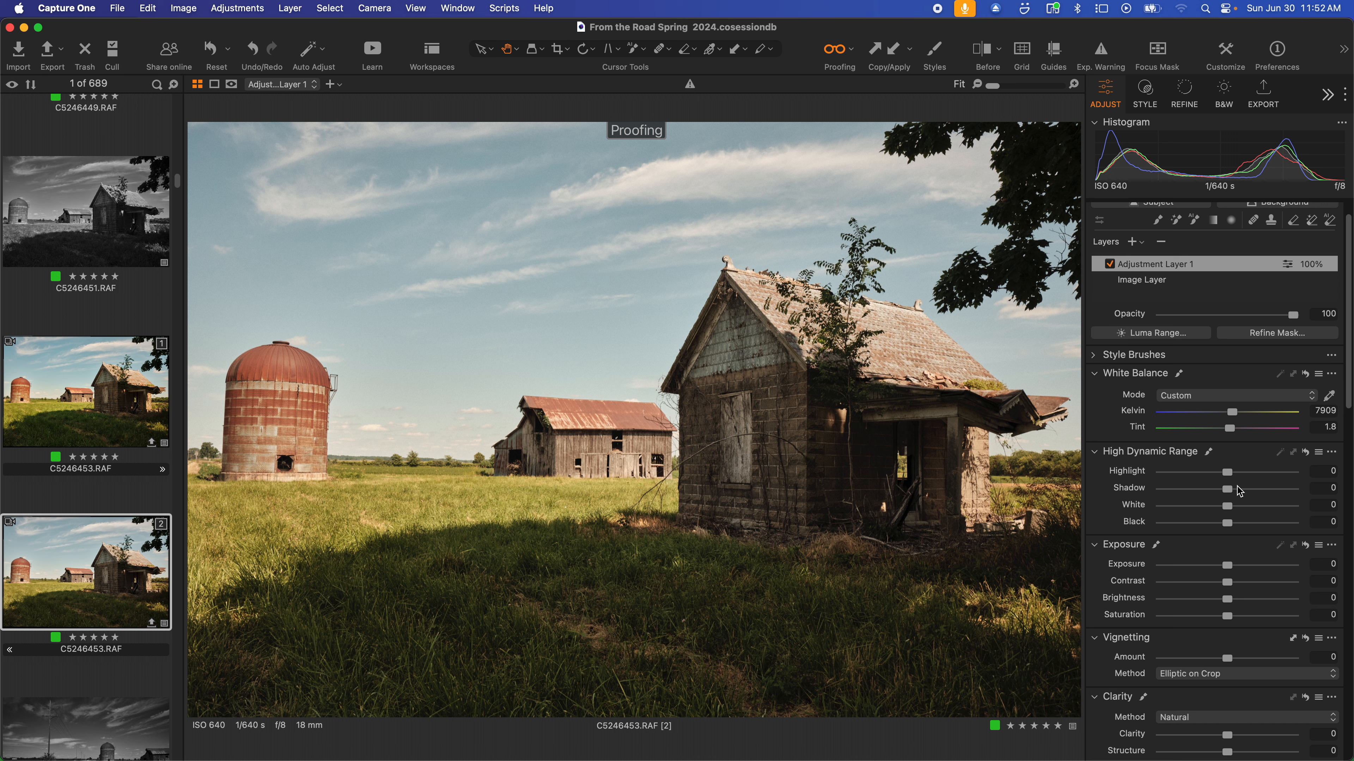
mouse_move(1233, 491)
mouse_down()
mouse_move(1218, 491)
mouse_move(1247, 500)
mouse_up()
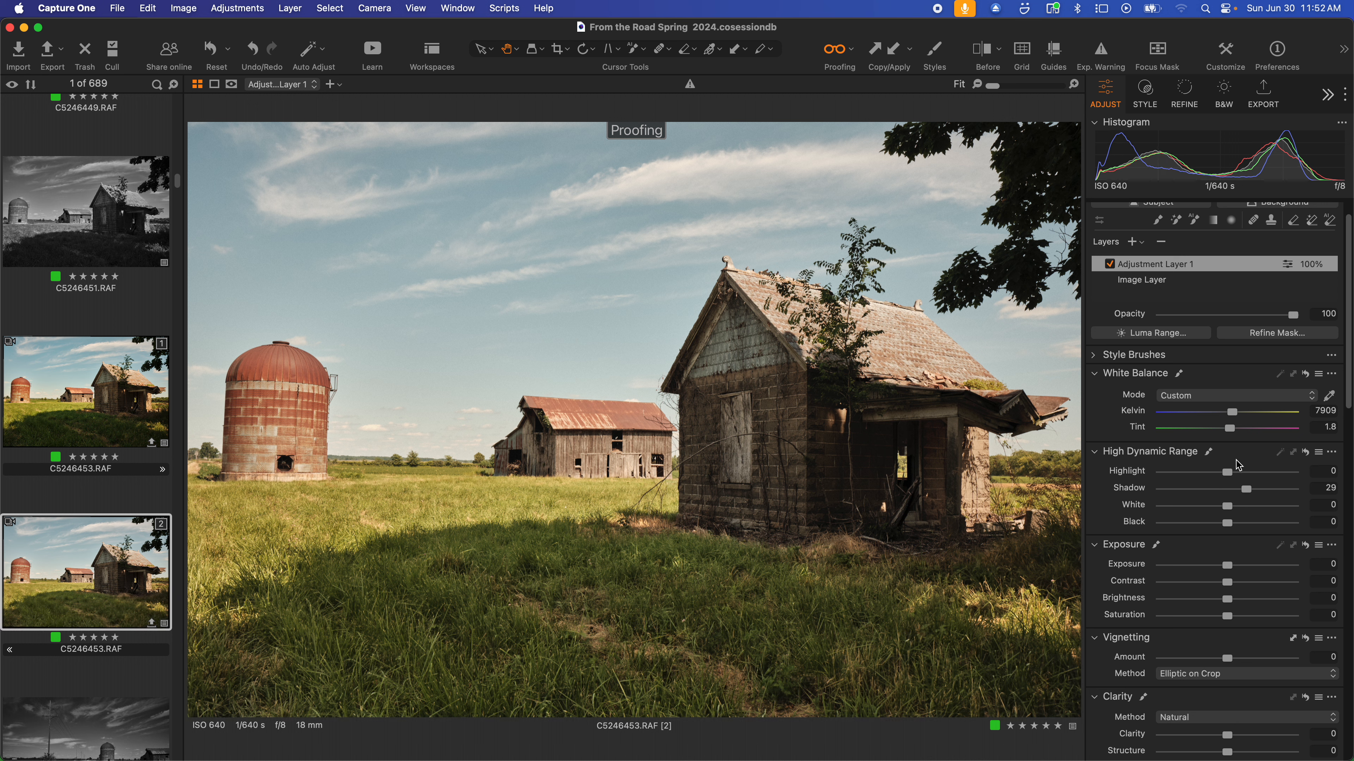
drag(1236, 418, 1233, 417)
drag(1229, 624, 1242, 627)
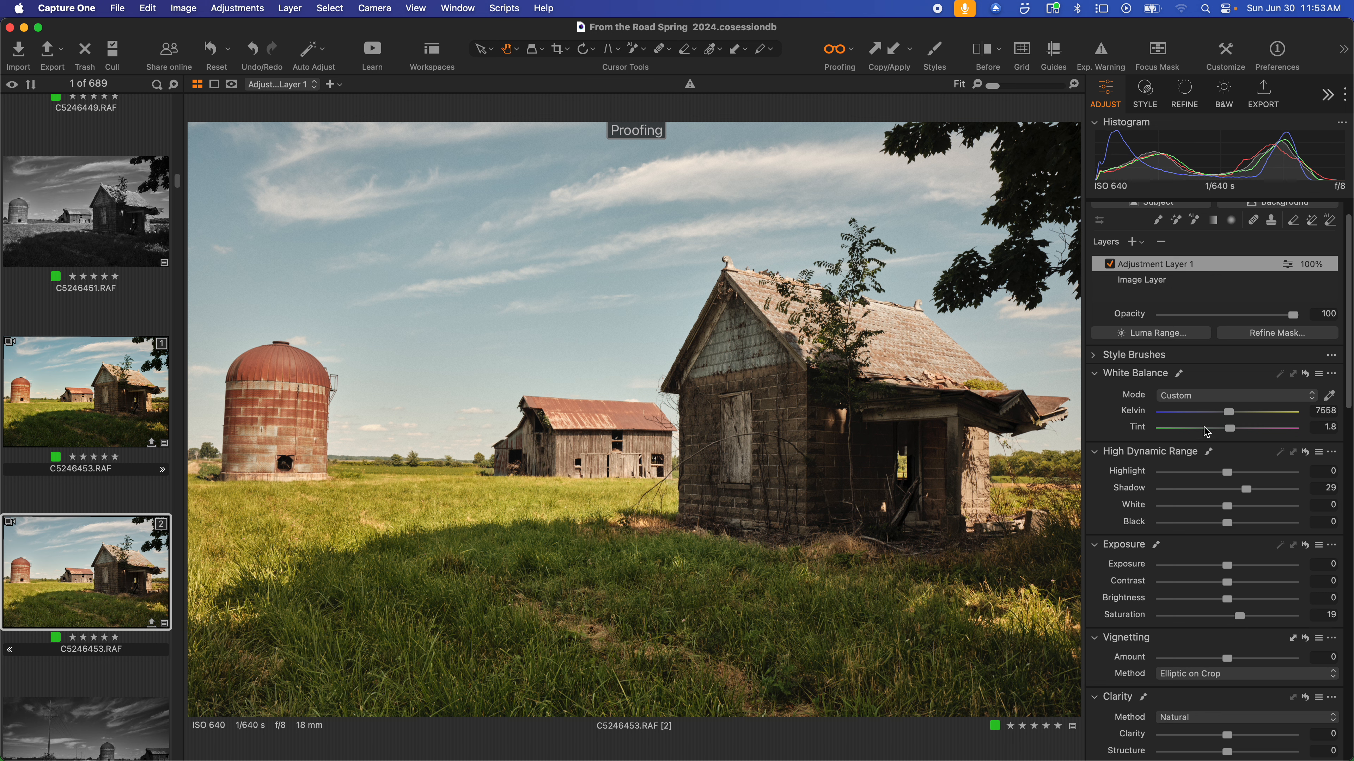
Deepen the grass layer's tones with Highlight at -43, Black at -14 and Contrast at 15.
click(1184, 474)
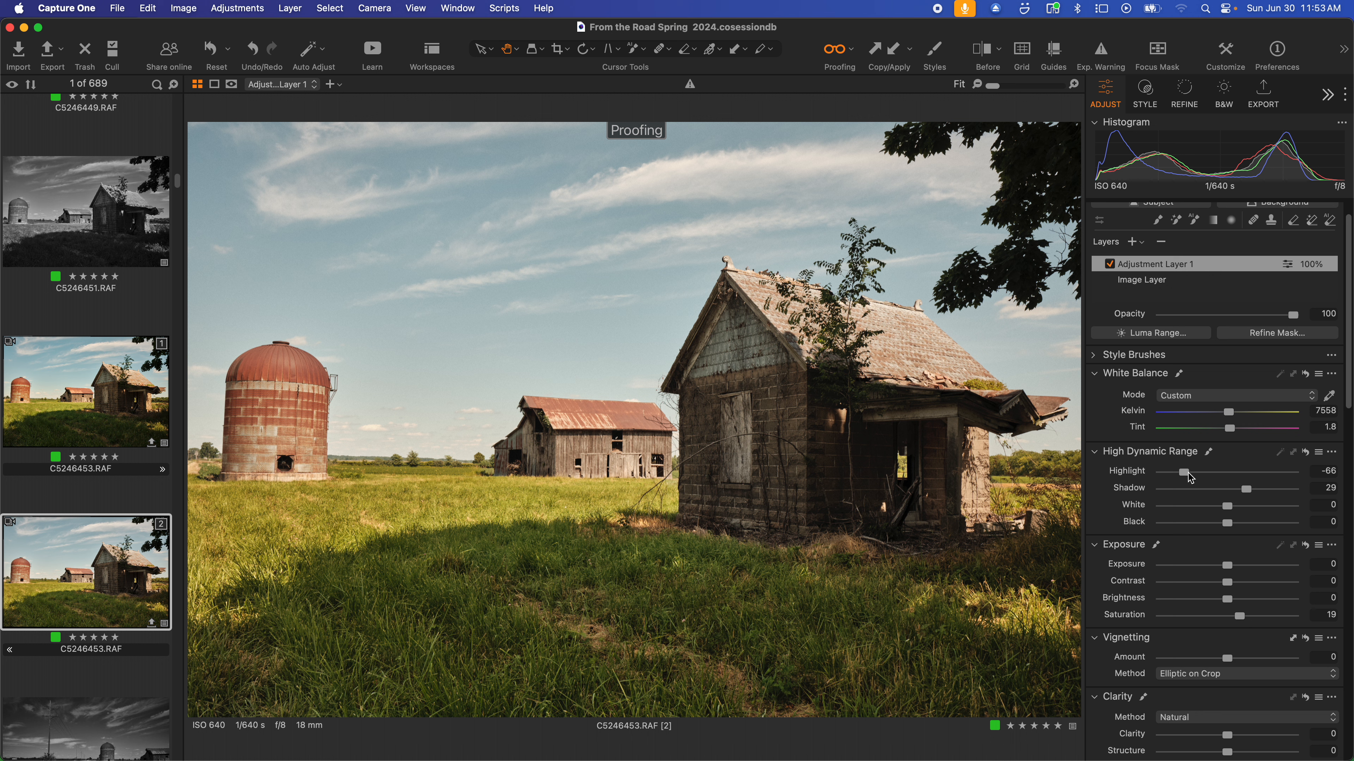
mouse_move(1189, 476)
mouse_down()
mouse_move(1224, 480)
mouse_move(1200, 483)
mouse_up()
drag(1229, 534, 1219, 537)
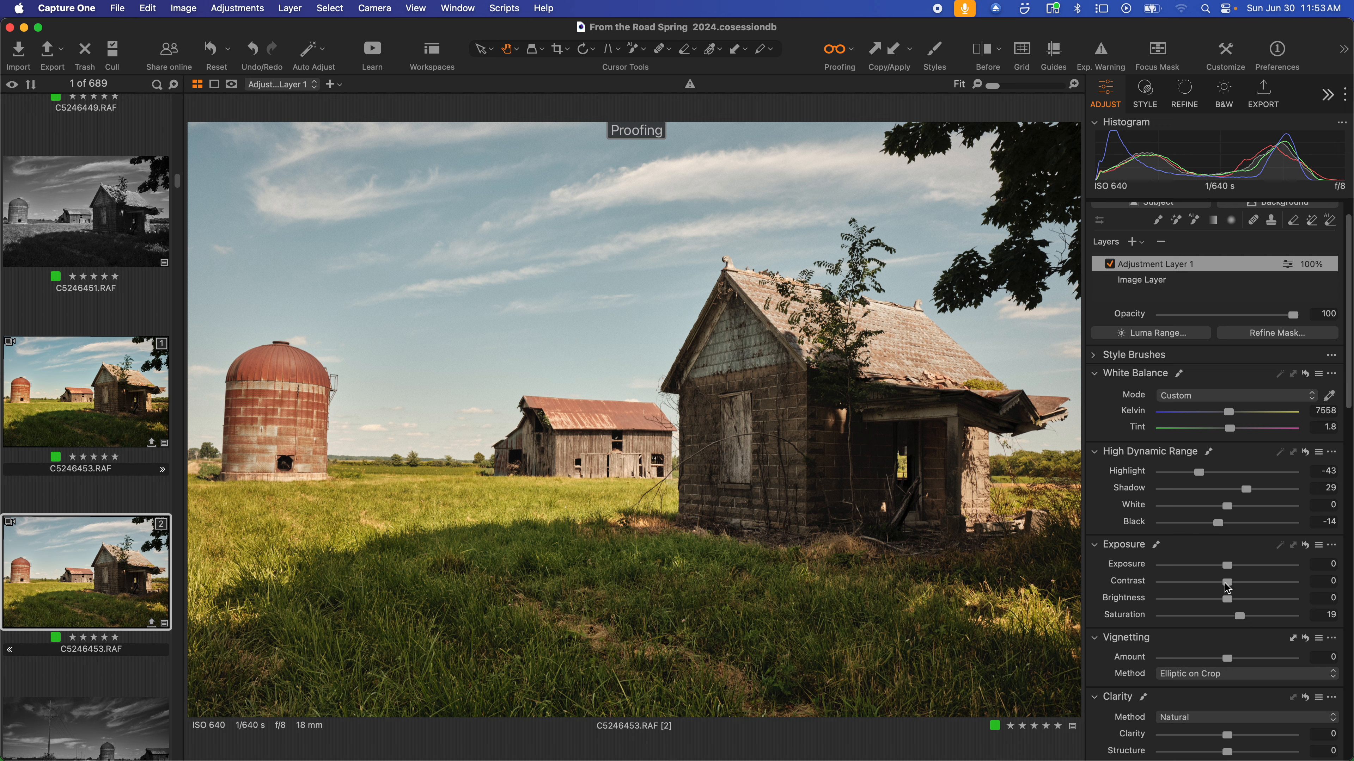
drag(1227, 588, 1246, 588)
scroll(1244, 595, down, 5)
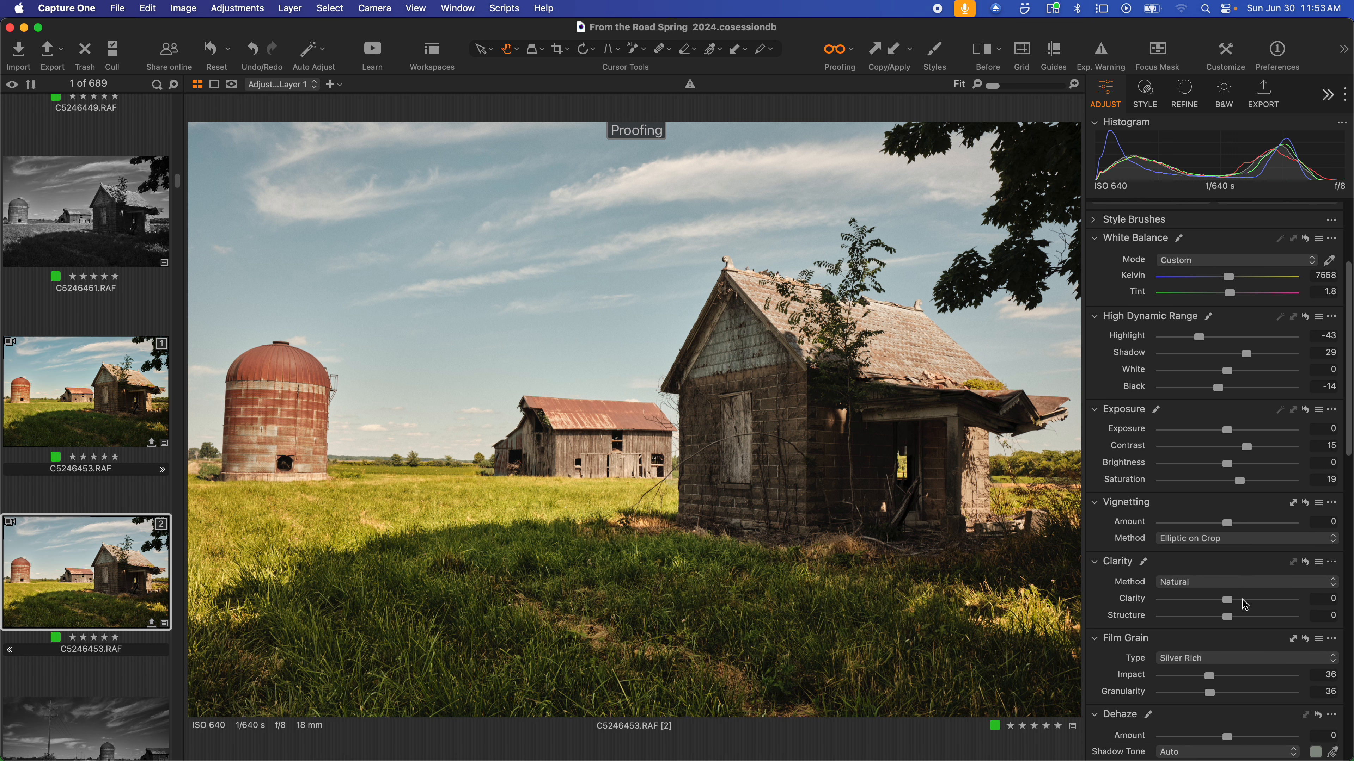
Set the grass layer's Clarity to 25 and Structure to 27, and compare the photo with the layer off and on.
click(1242, 599)
click(1246, 620)
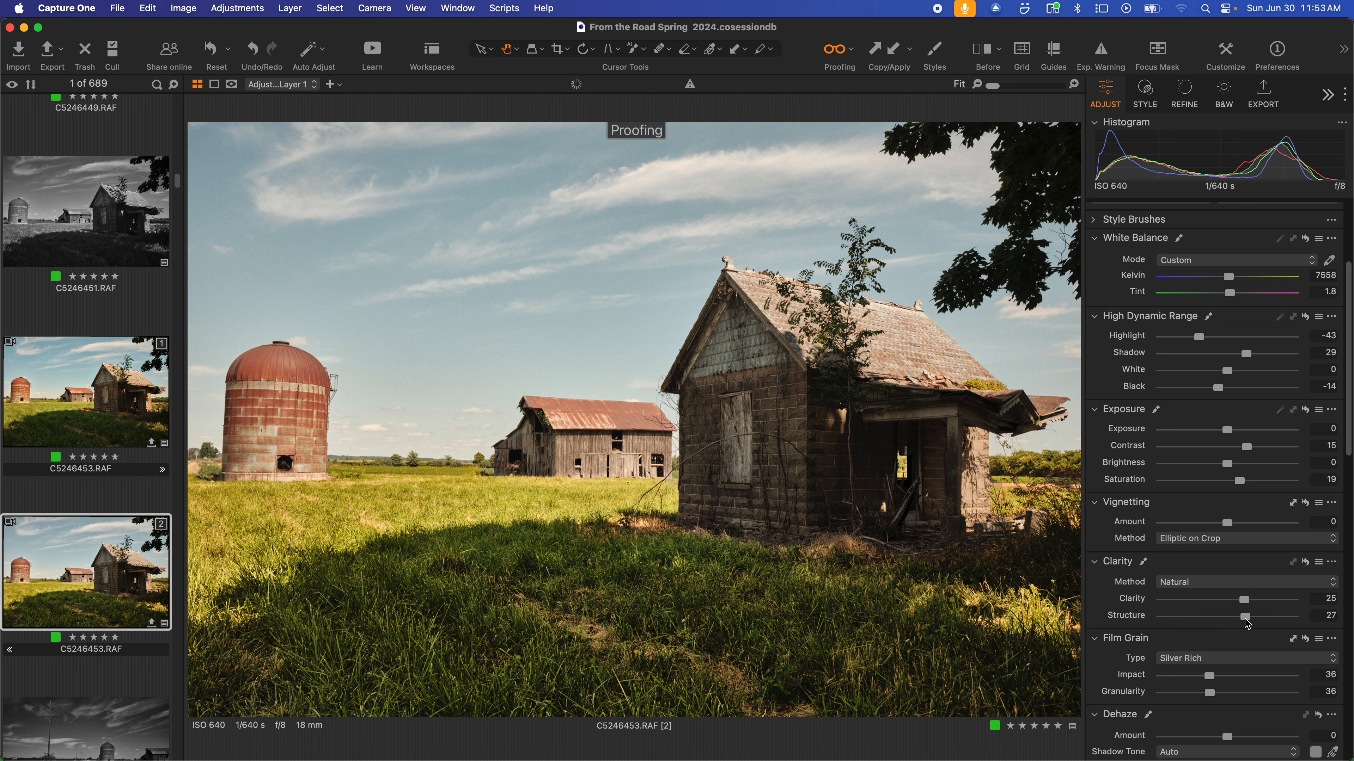
scroll(1231, 608, up, 5)
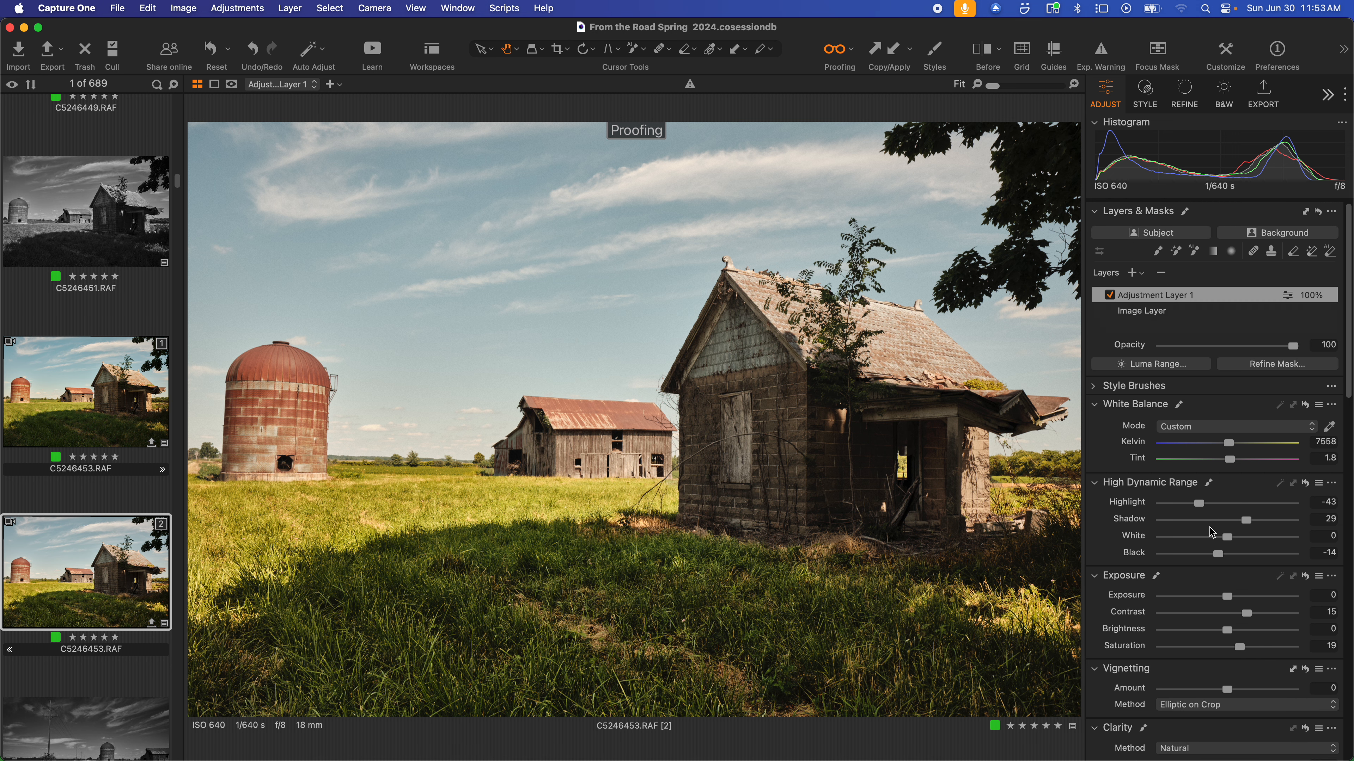
click(1109, 294)
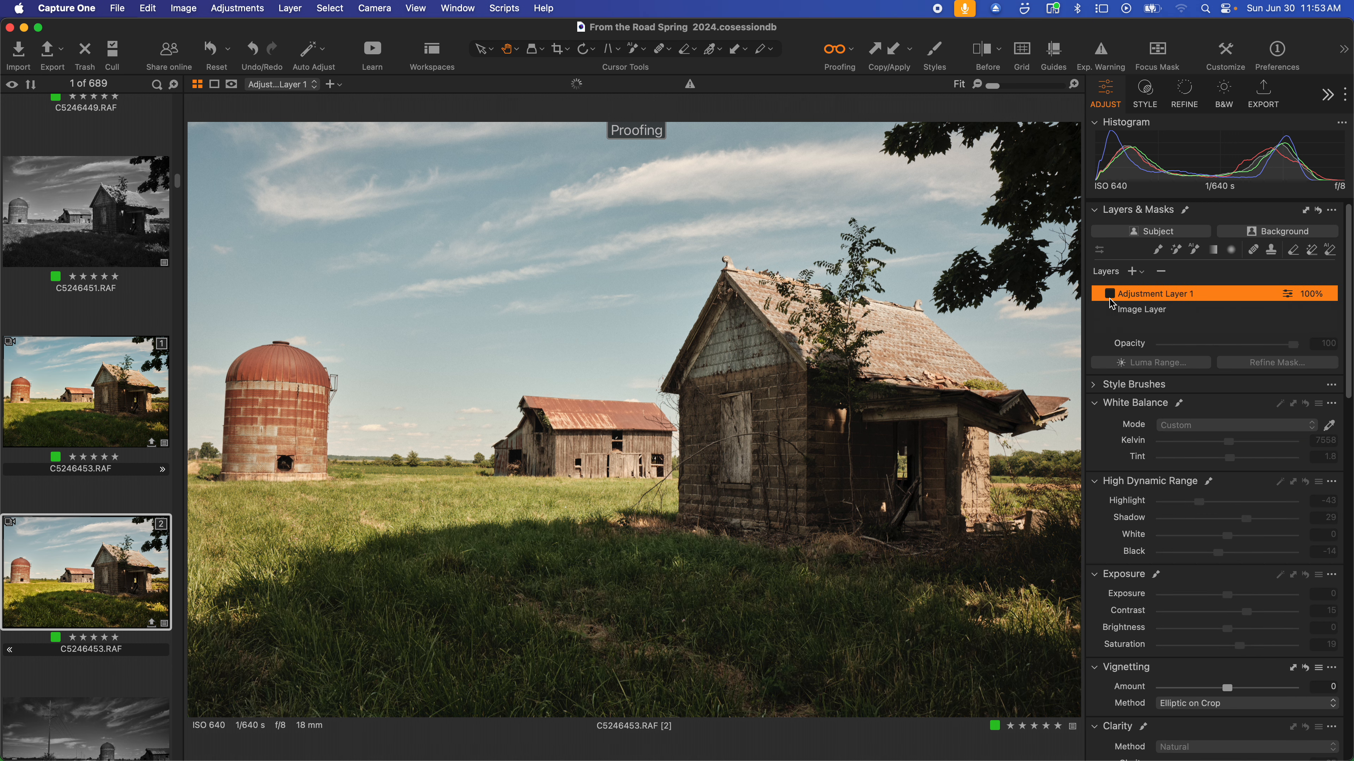
click(1109, 294)
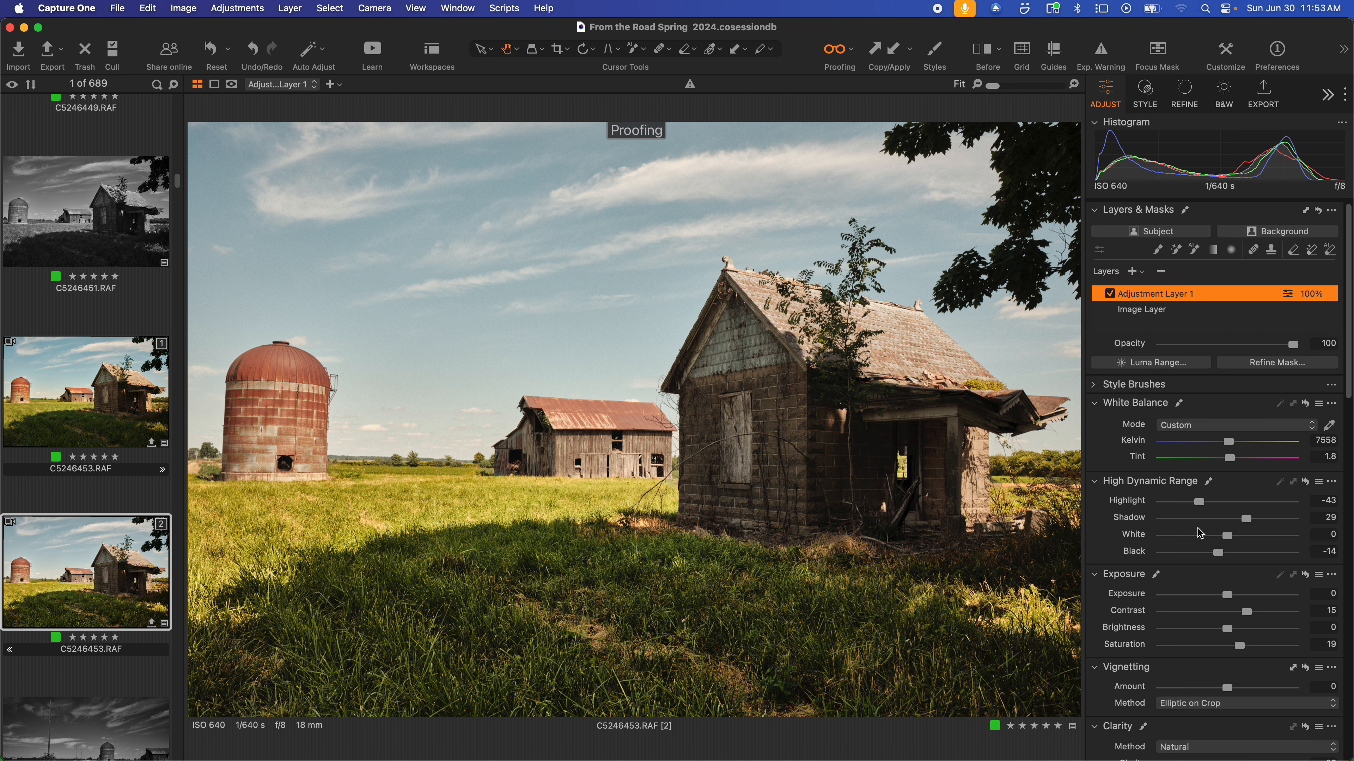
Soften the grass layer with Contrast at -14, Clarity at -51 and Structure at -63.
scroll(1250, 554, down, 1)
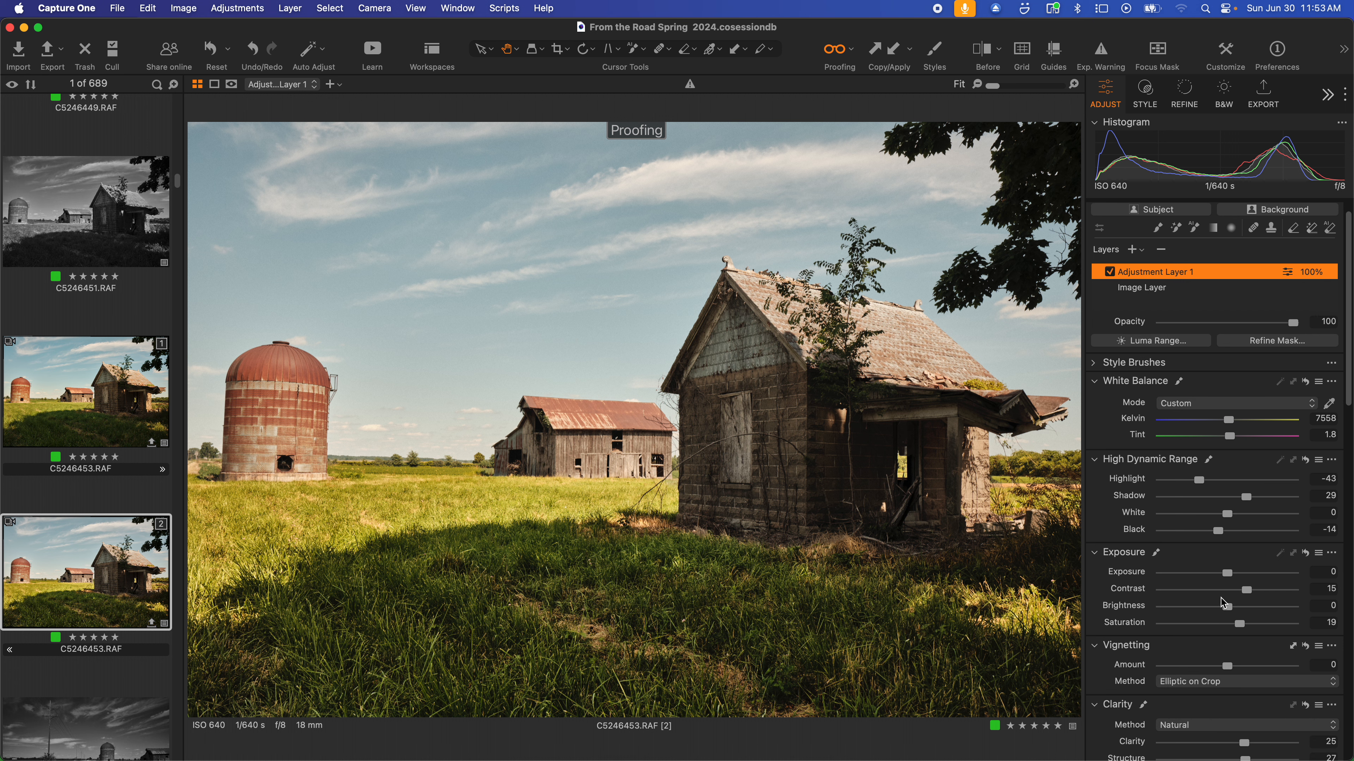
click(1208, 590)
scroll(1219, 595, down, 3)
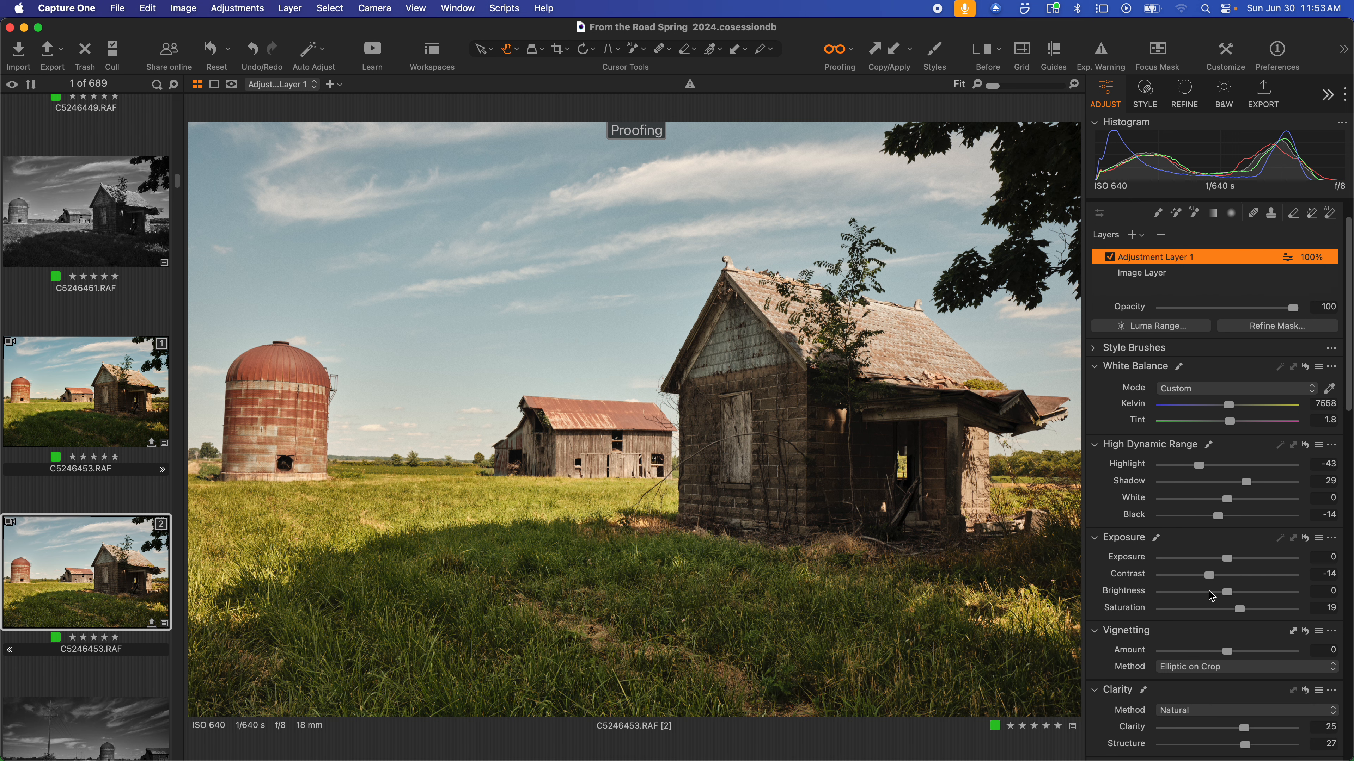
scroll(1228, 620, down, 5)
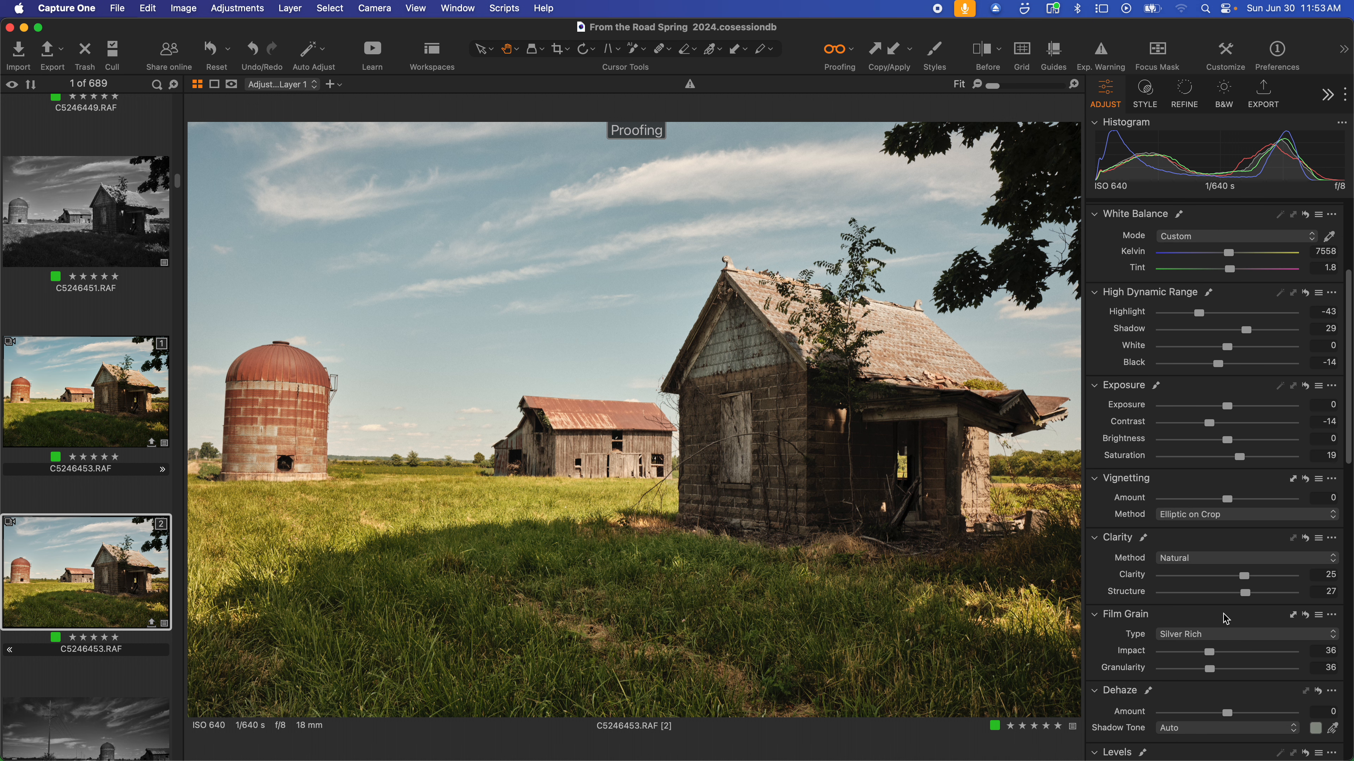
click(1220, 577)
click(1218, 593)
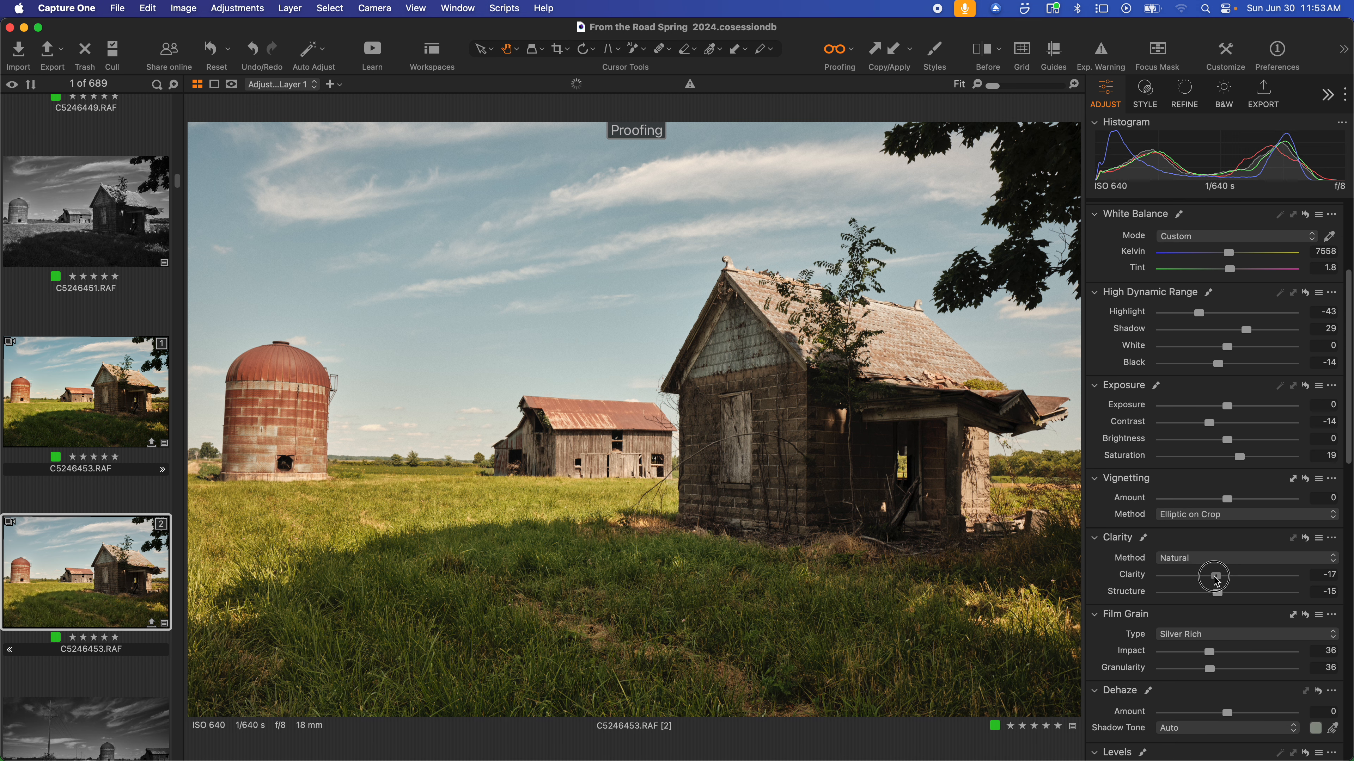
drag(1219, 579, 1212, 580)
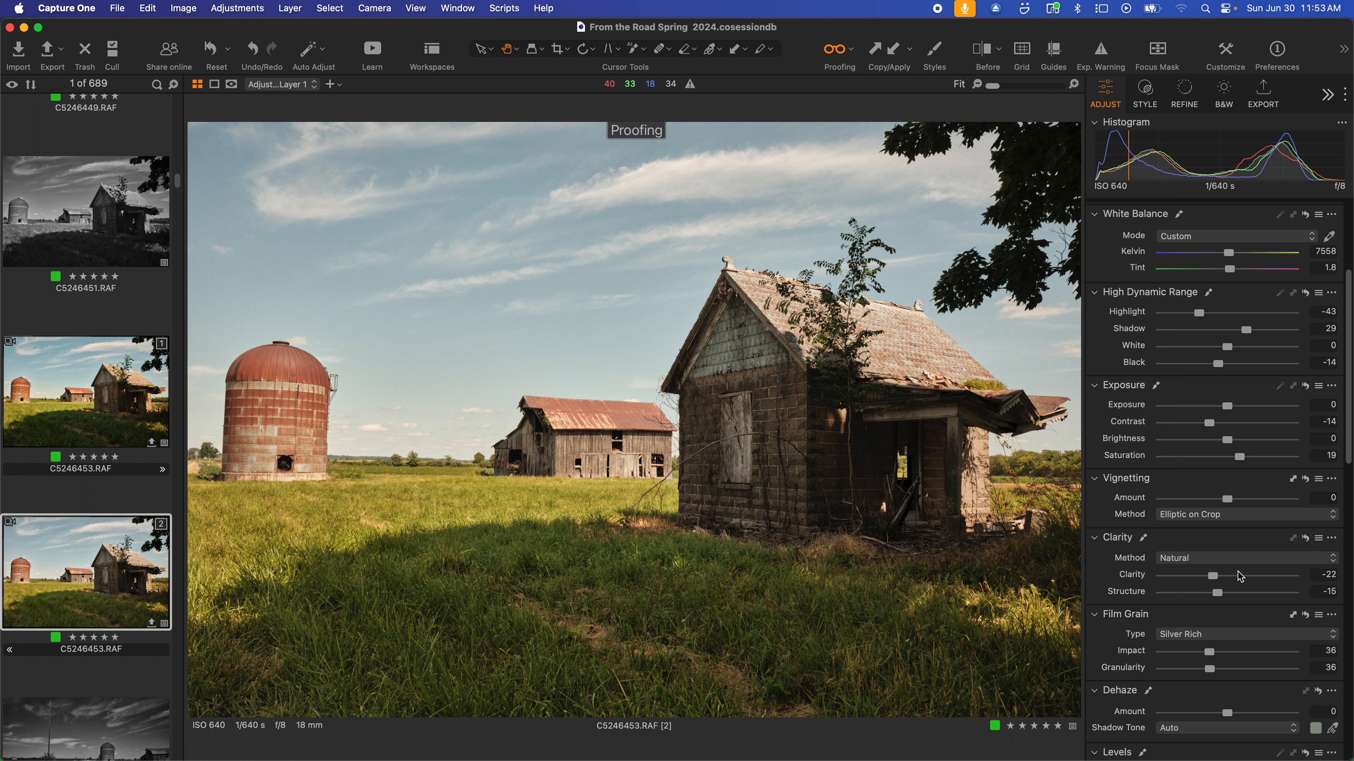
drag(1208, 577, 1186, 592)
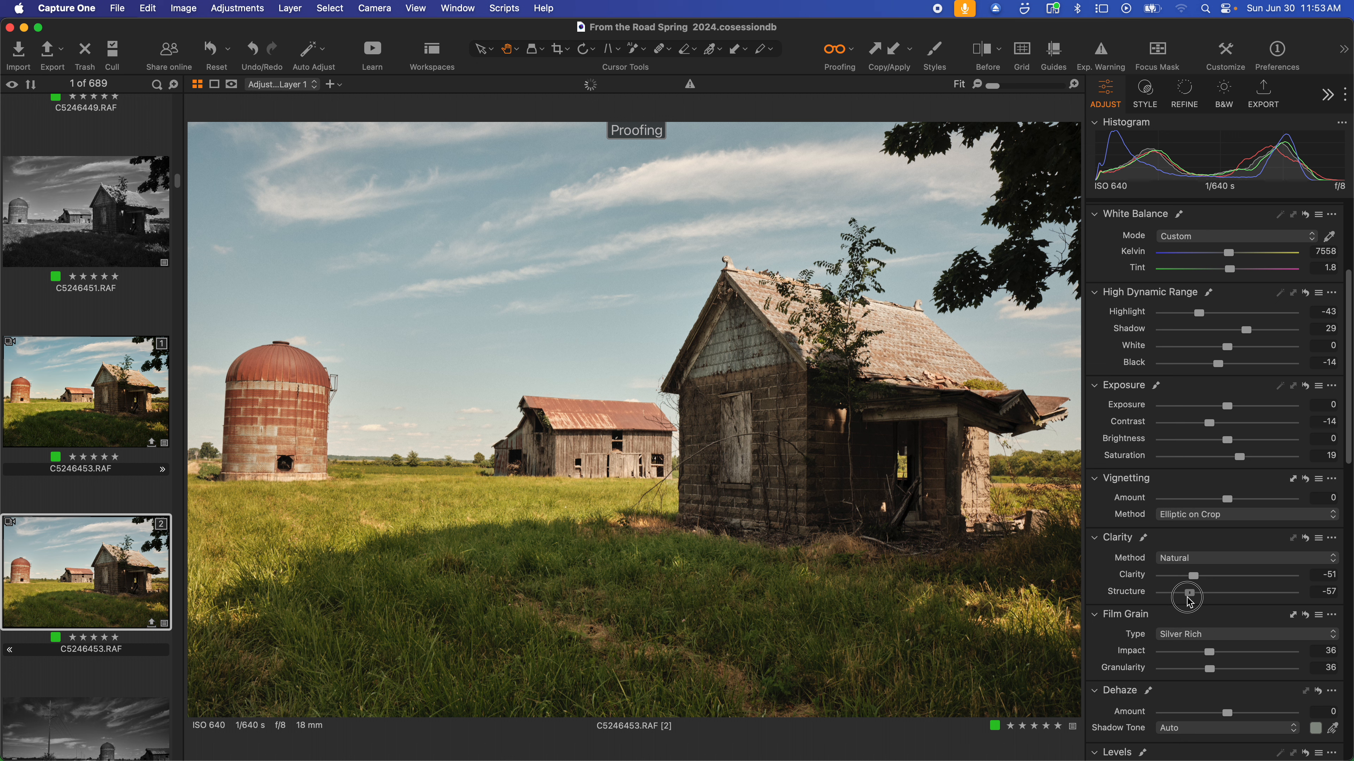
scroll(1196, 613, down, 5)
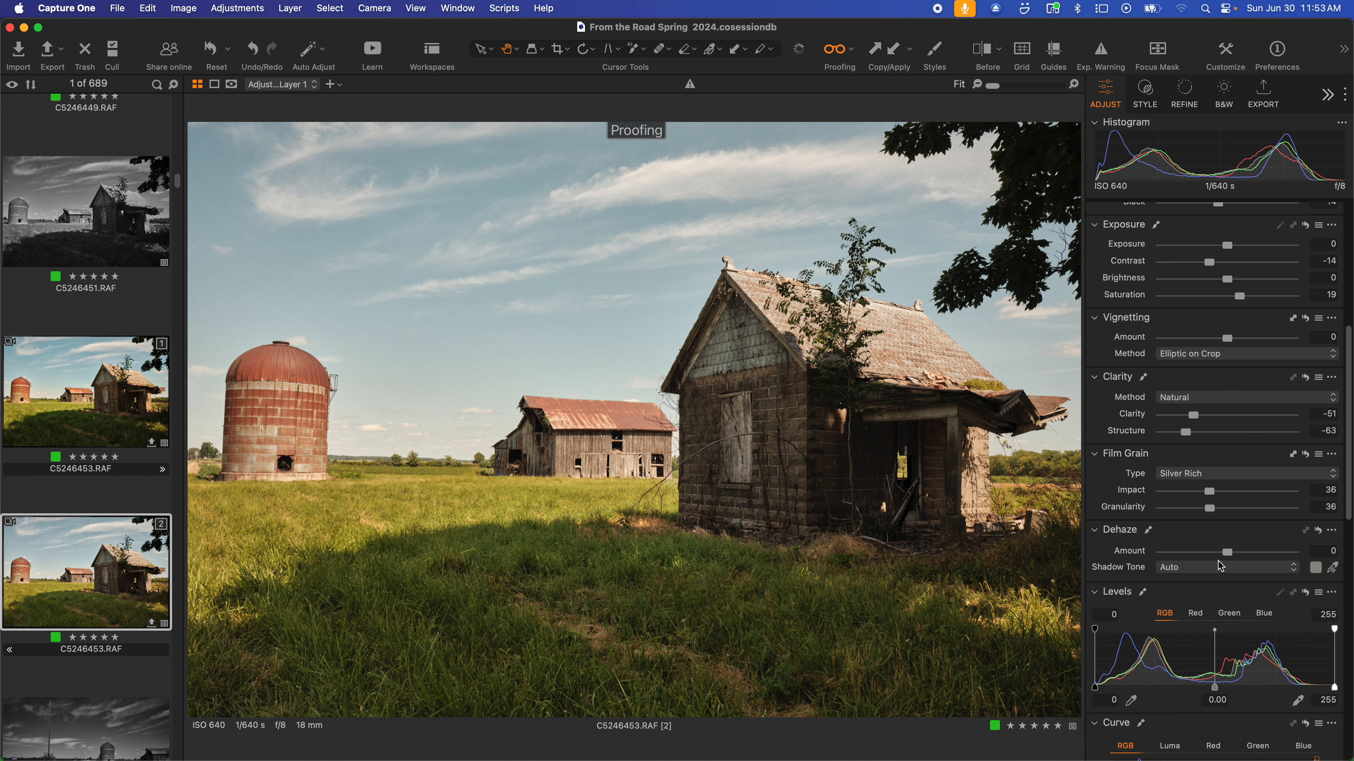
mouse_move(1228, 559)
mouse_down()
mouse_move(1193, 560)
mouse_move(1230, 559)
mouse_up()
scroll(1220, 563, down, 5)
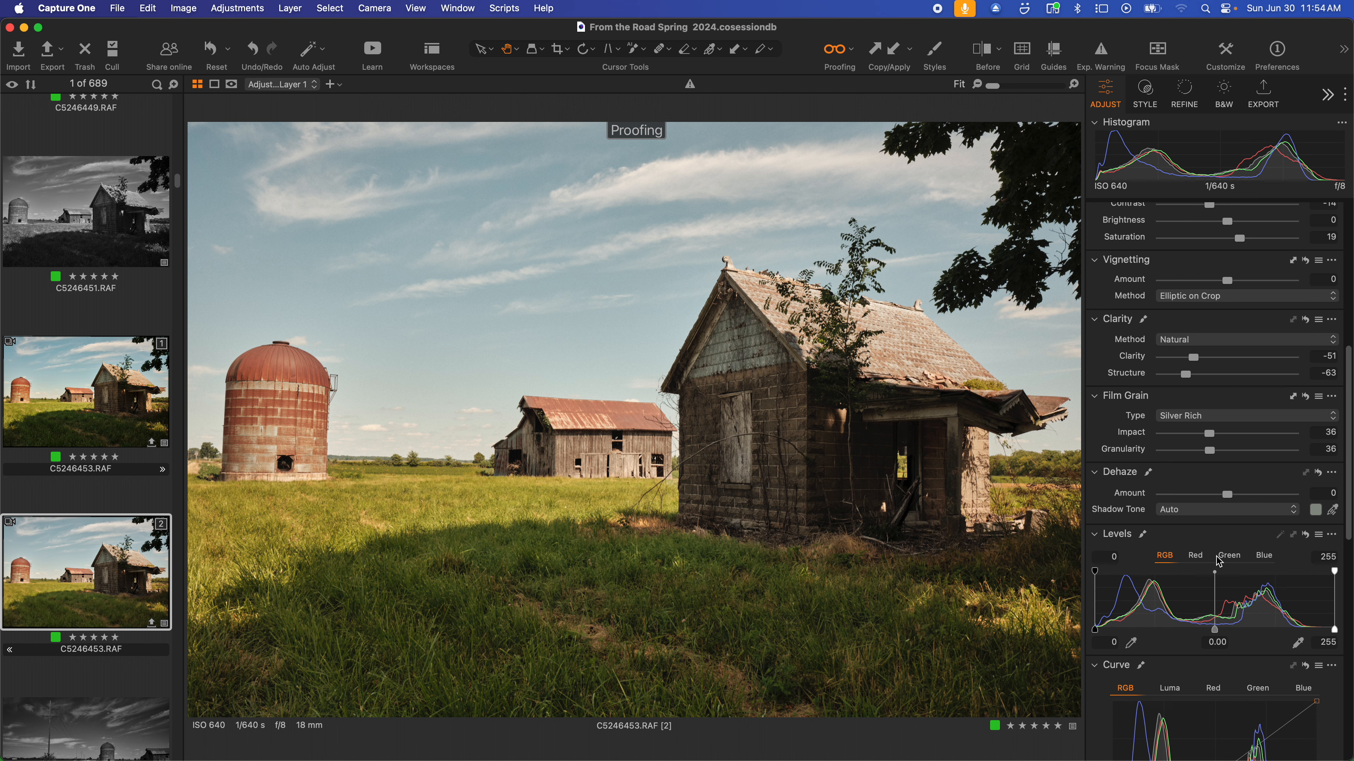
scroll(1212, 565, up, 10)
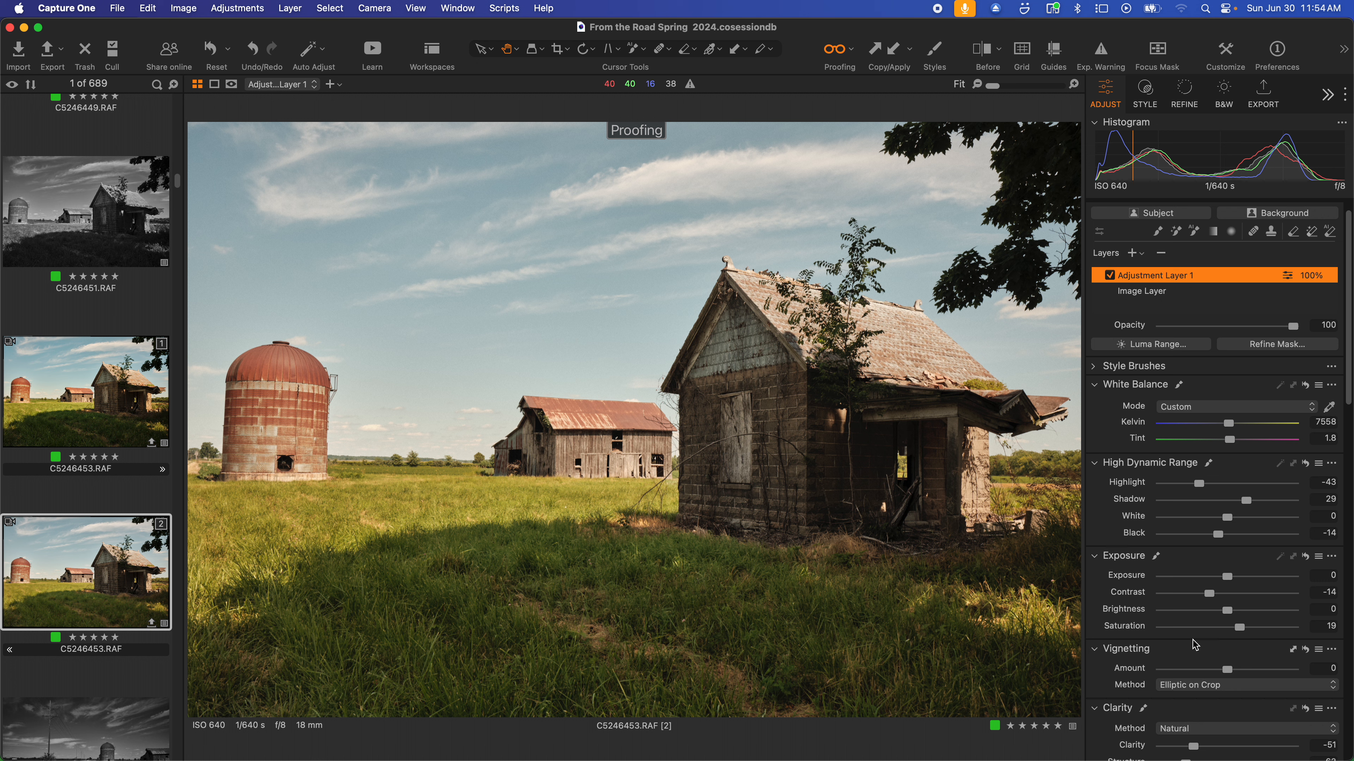
scroll(1234, 565, down, 5)
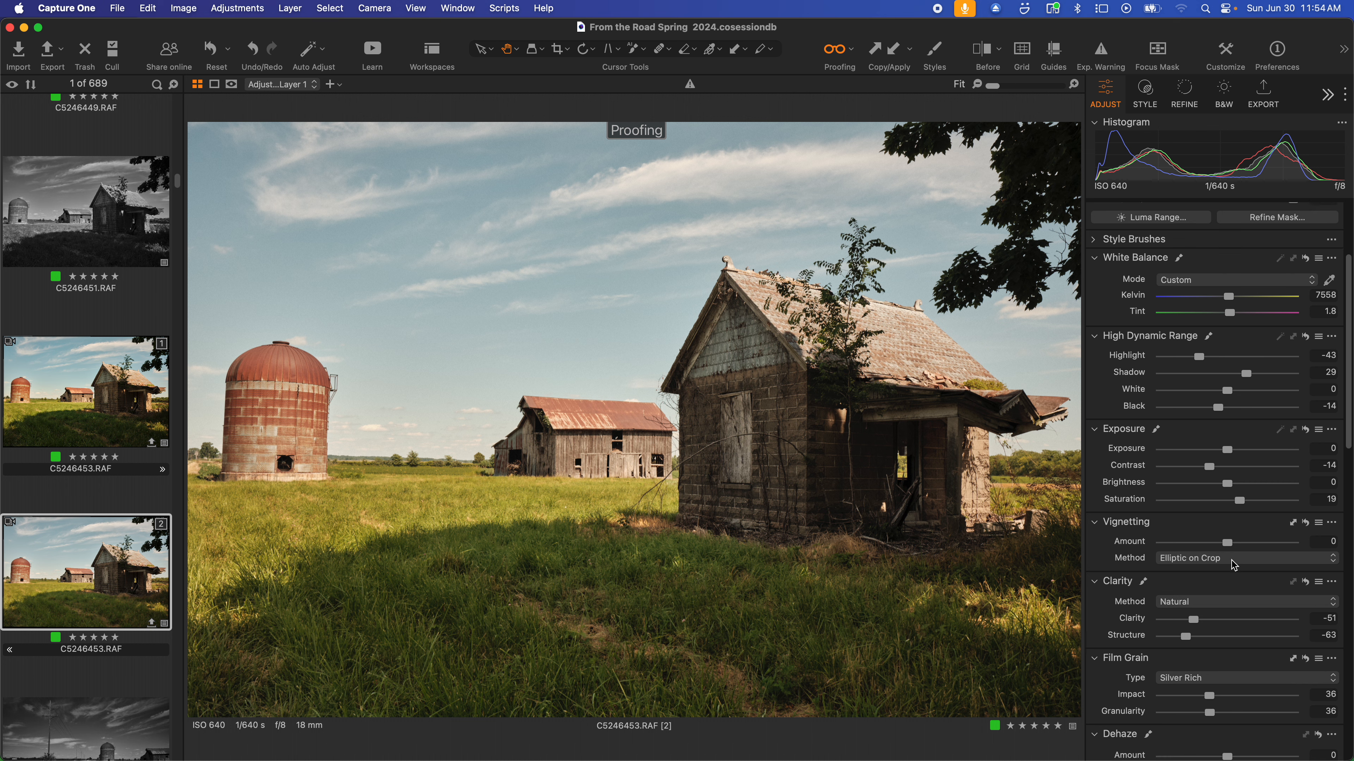
scroll(1234, 565, up, 6)
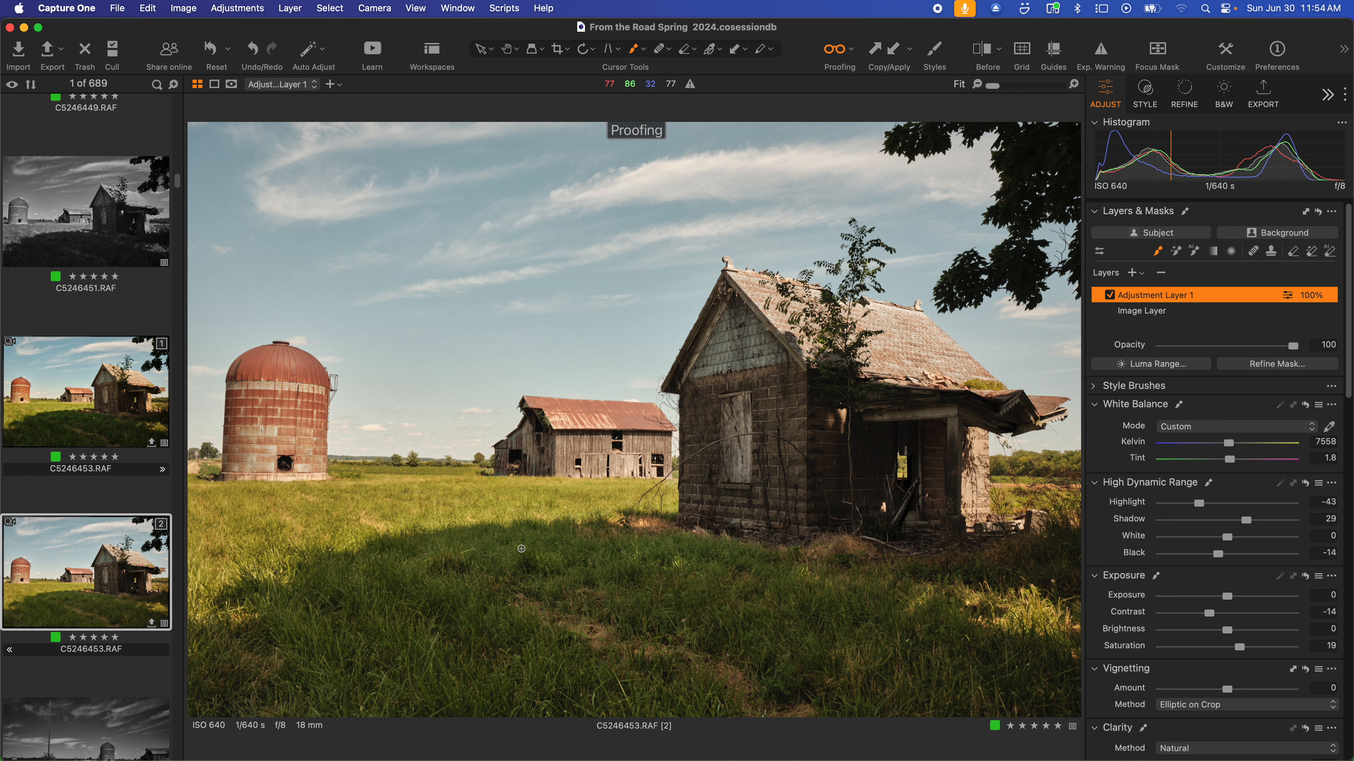
Try brushing Adjustment Layer 1's mask over the sky and the silo with an enlarged brush, undoing each stroke.
right_click(435, 533)
drag(443, 532, 467, 534)
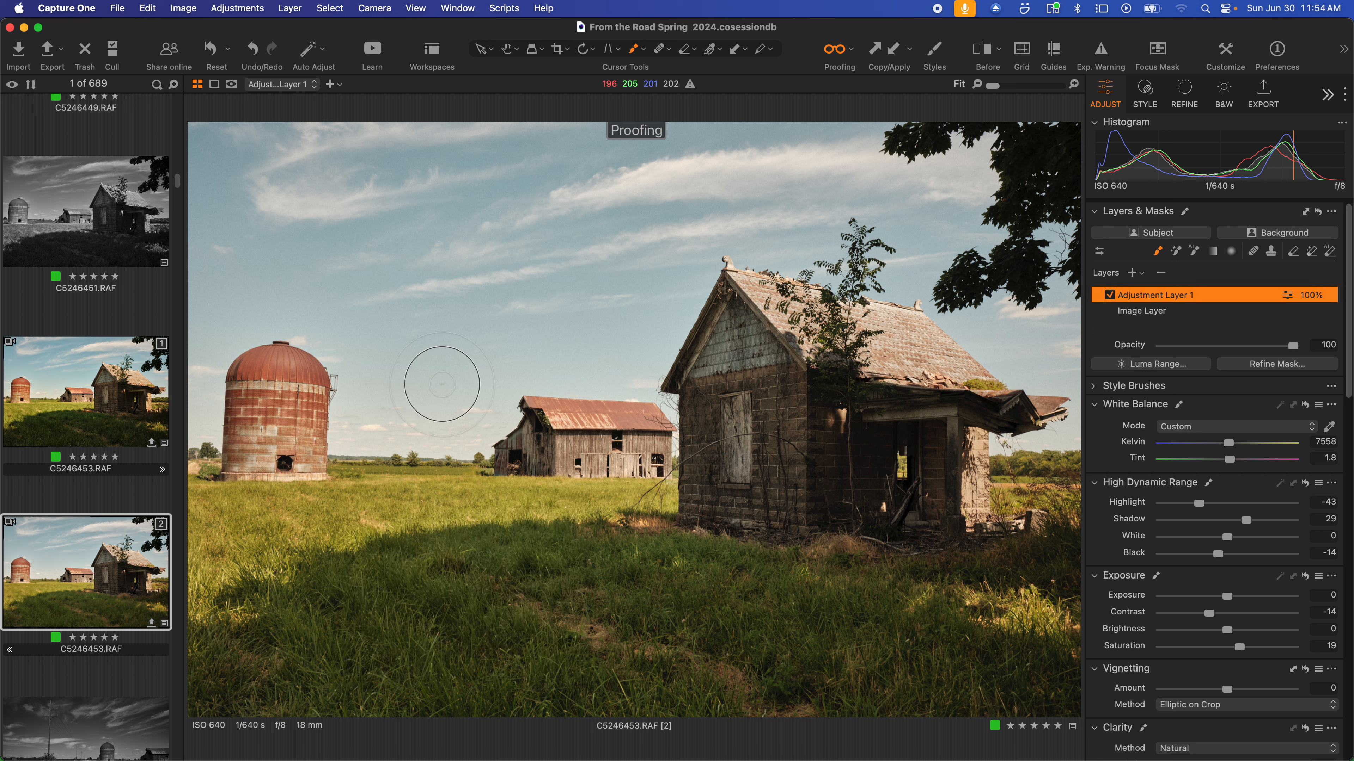
mouse_move(438, 383)
mouse_down()
mouse_move(552, 281)
mouse_move(695, 198)
mouse_up()
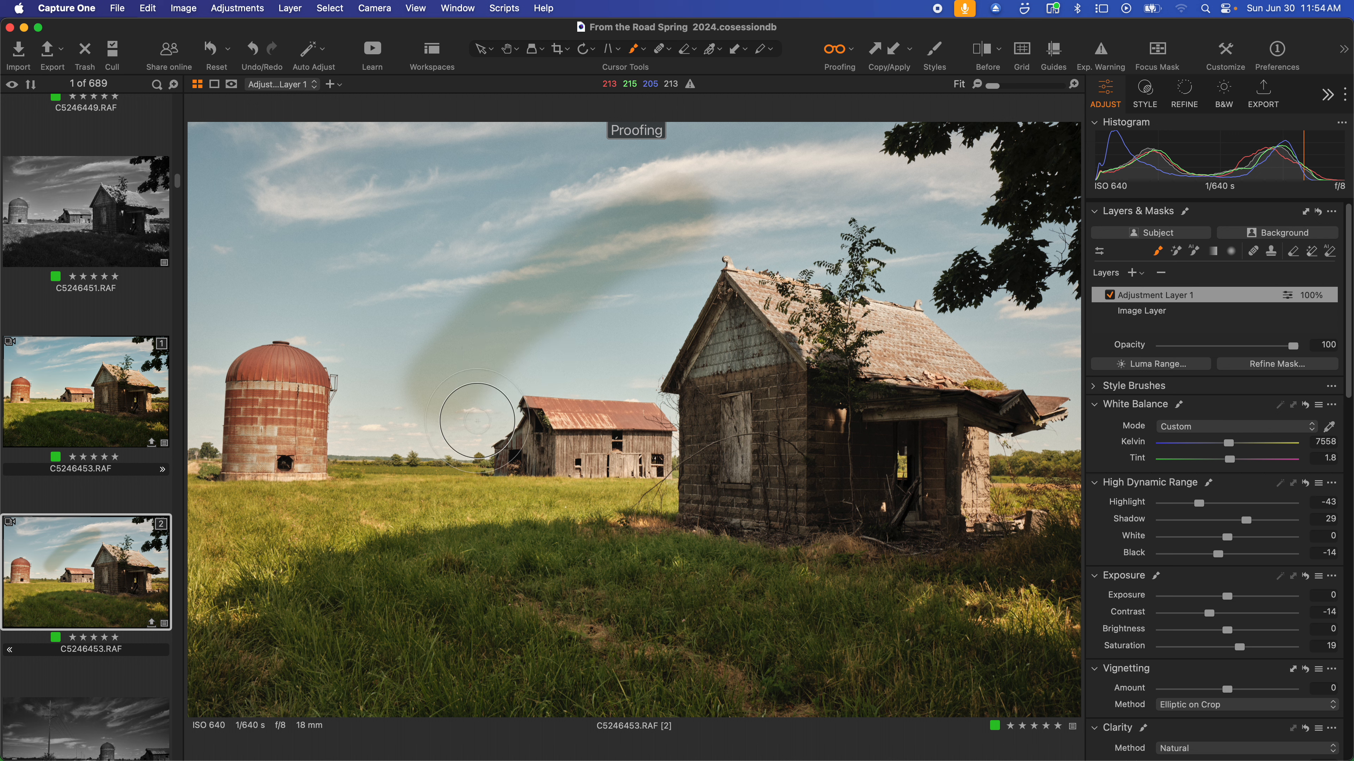
key(super+z)
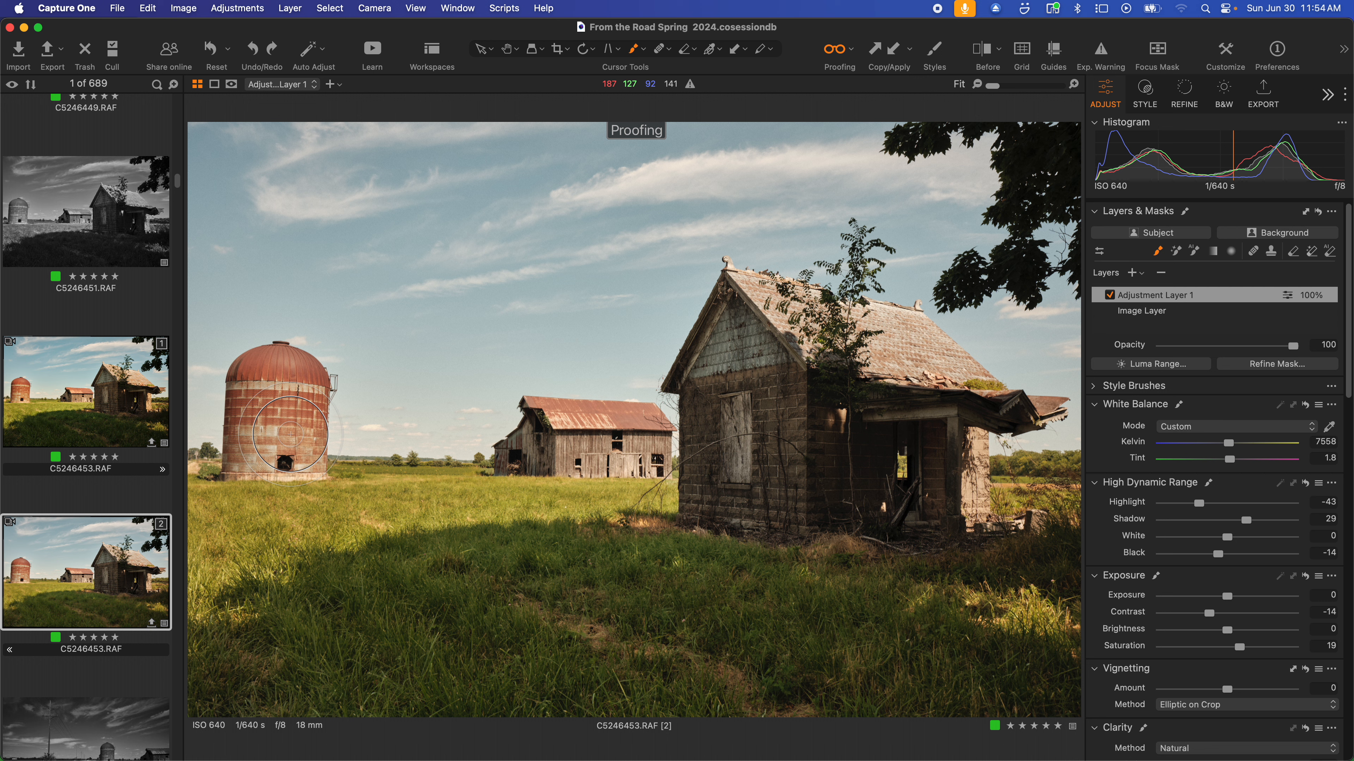
mouse_move(290, 434)
mouse_down()
mouse_move(275, 401)
mouse_move(296, 412)
mouse_up()
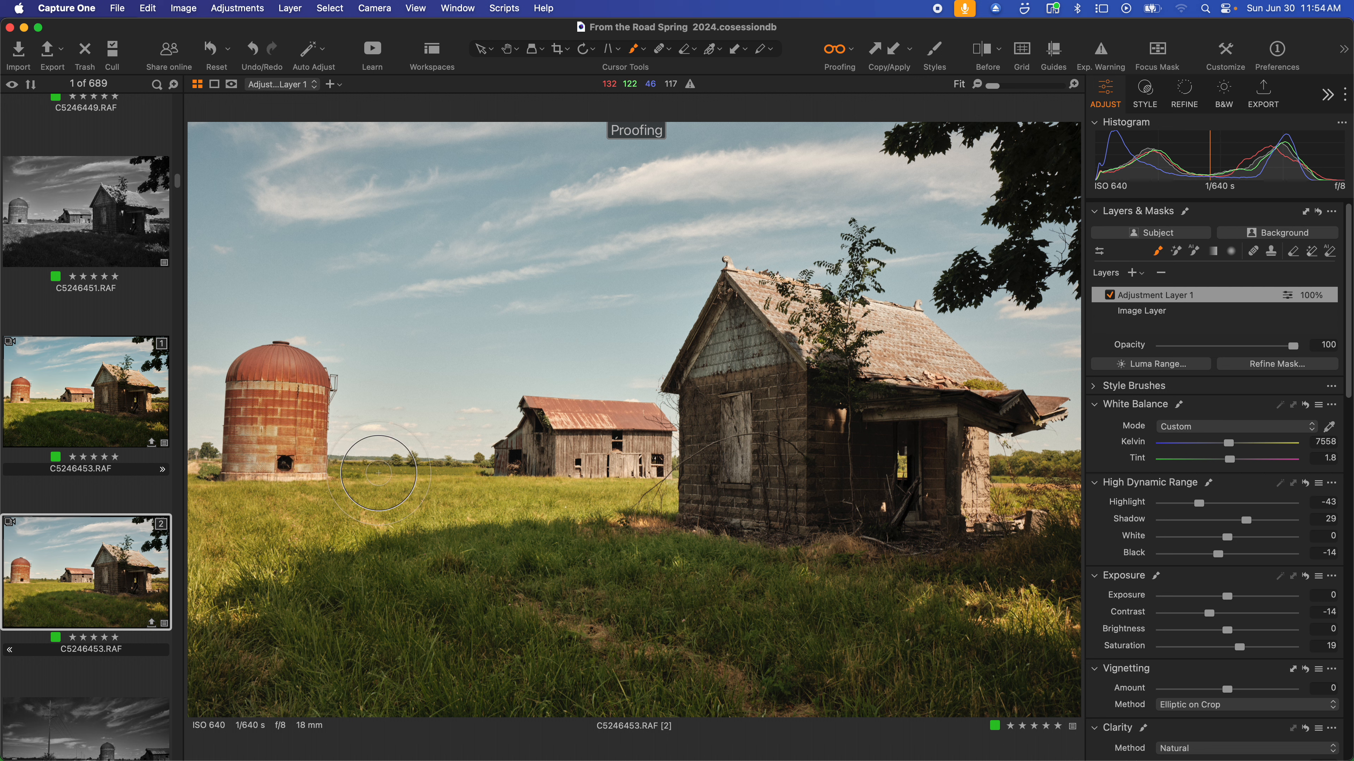
key(super+z)
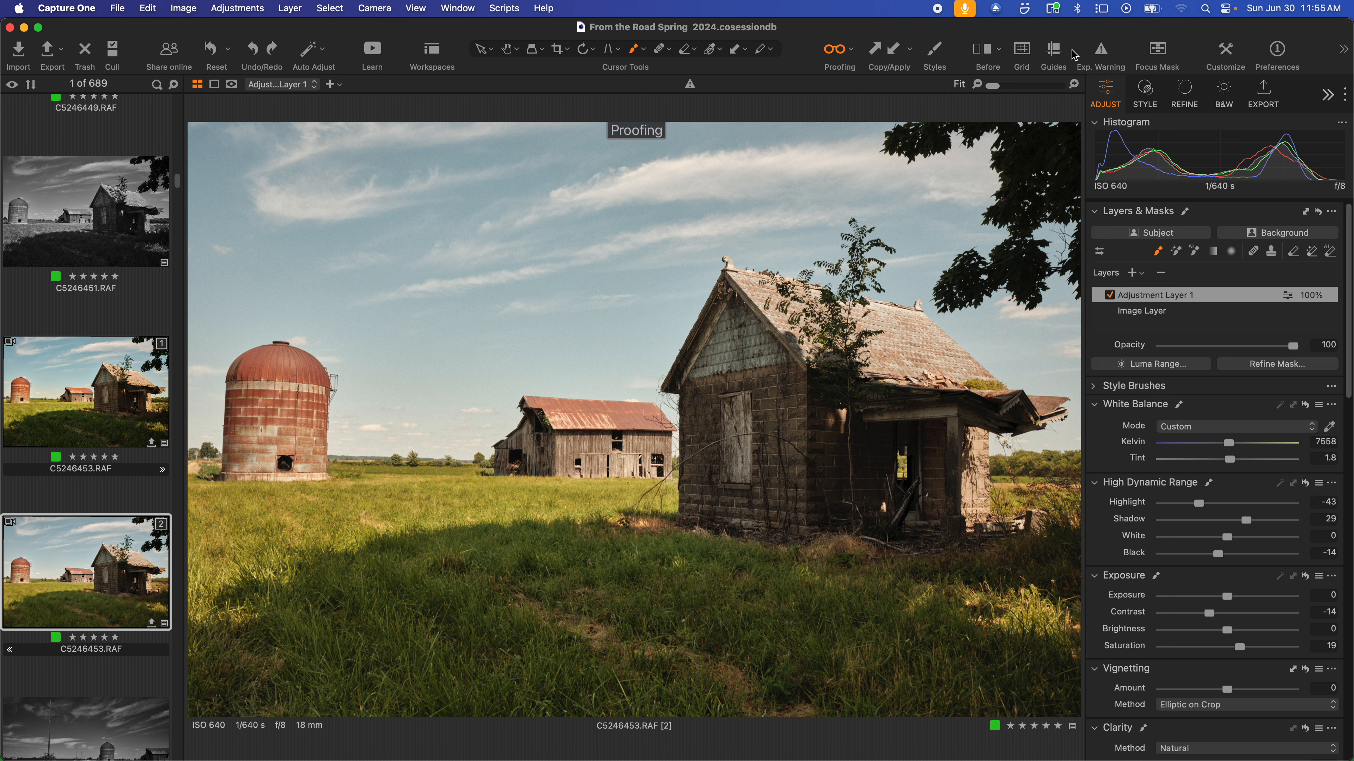
Show the split before/after view and move the divider onto the barn to compare the edit with the original.
click(985, 51)
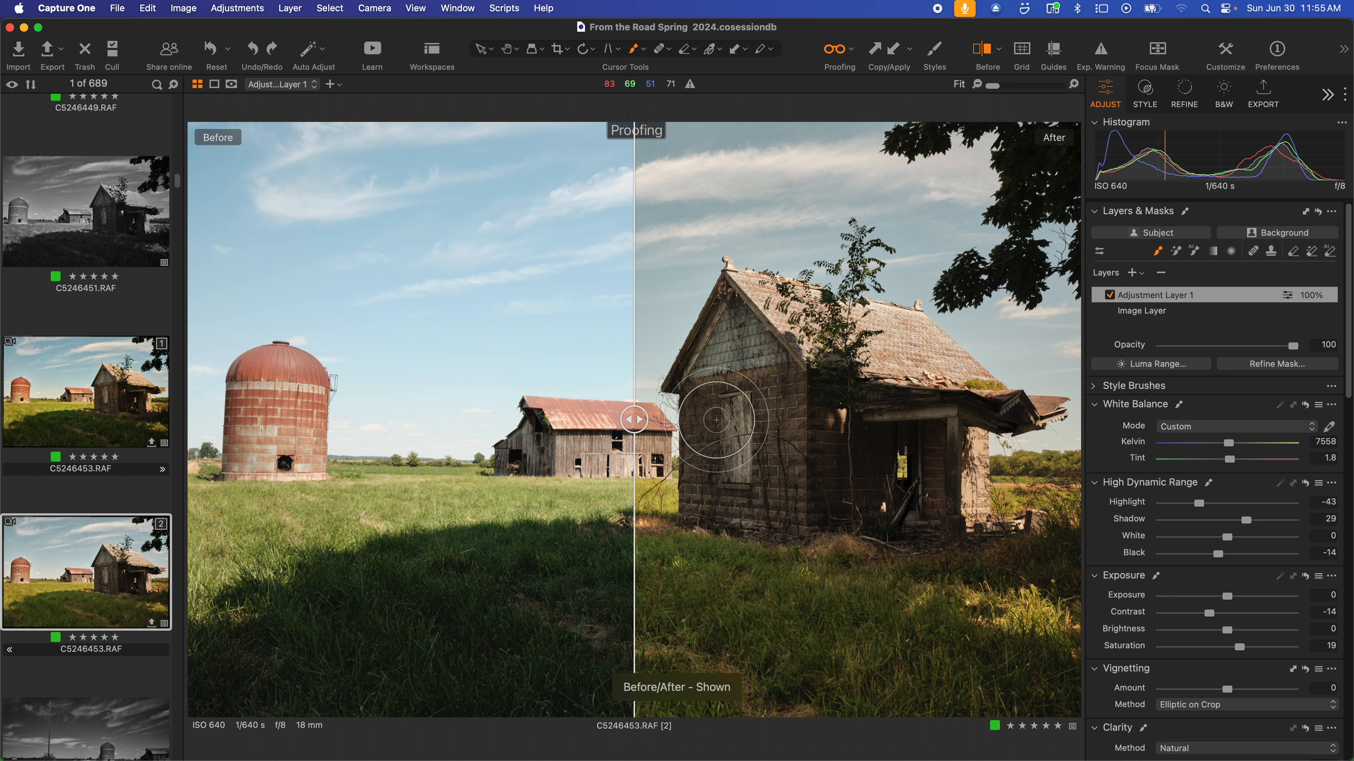
drag(636, 418, 566, 465)
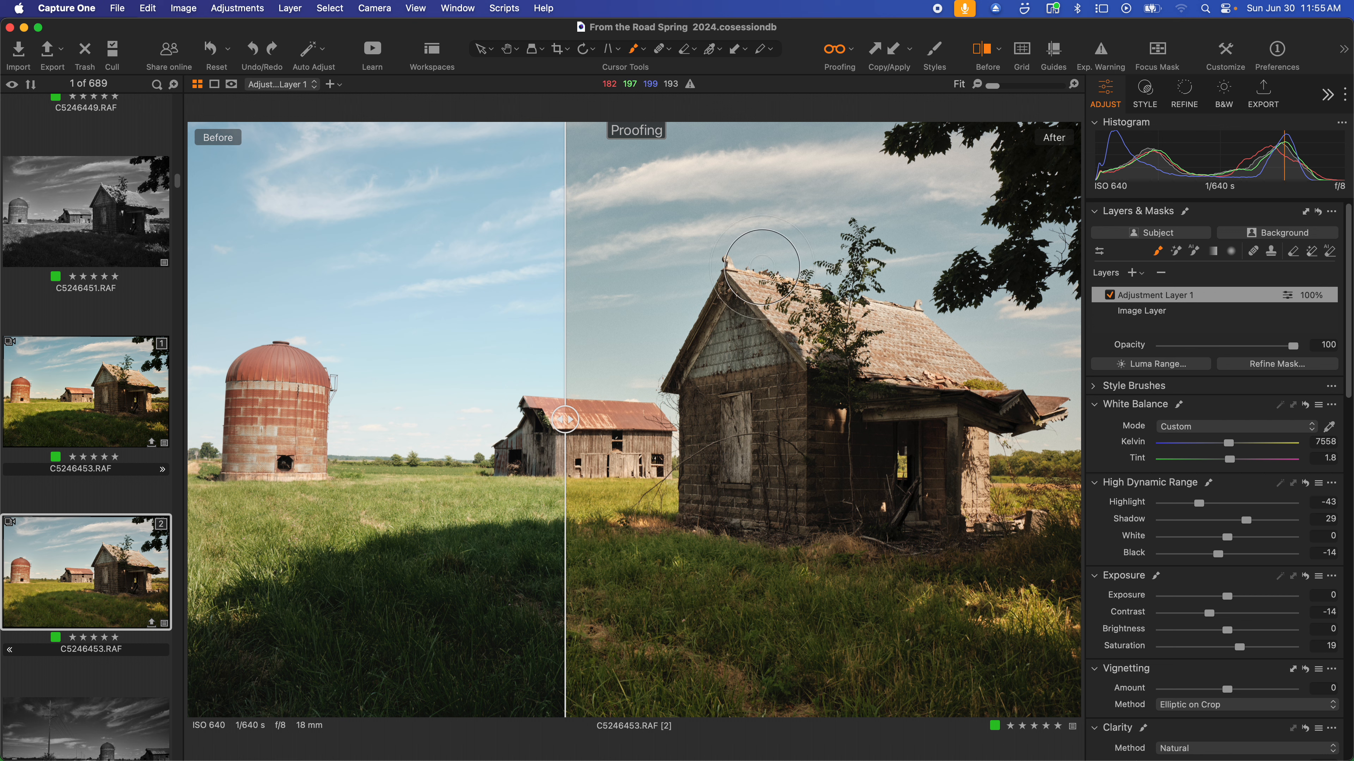
scroll(1190, 537, down, 10)
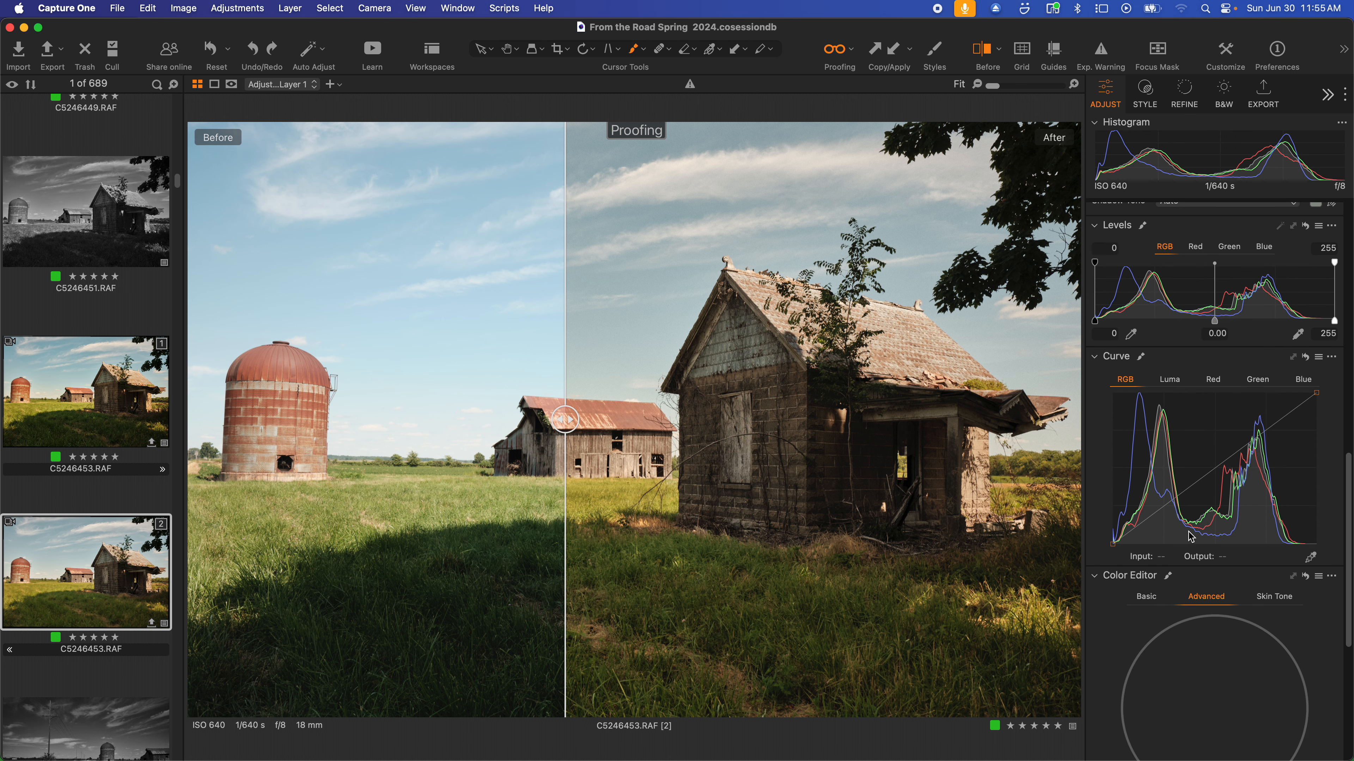
scroll(1181, 534, up, 10)
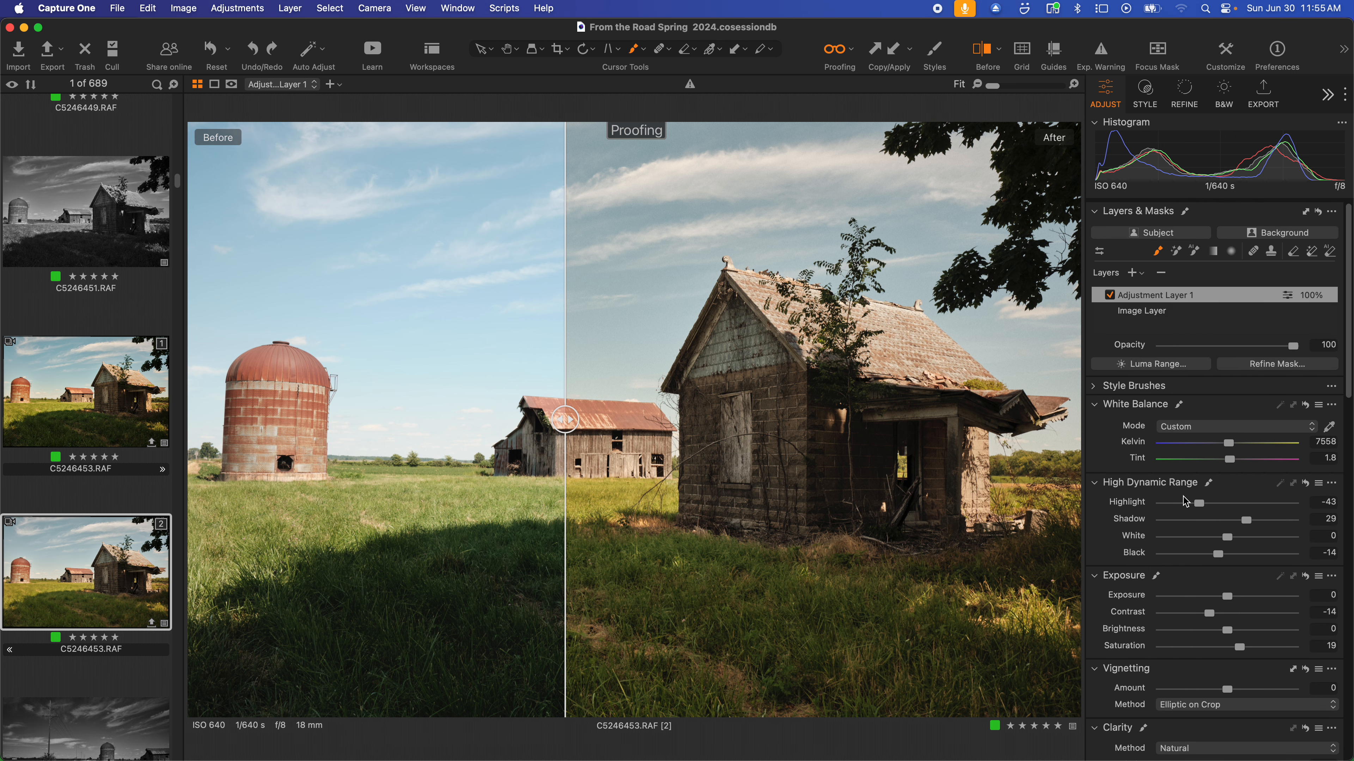
Reset the Image Layer's white balance to the Shot setting of 5749 Kelvin.
click(1144, 318)
scroll(1175, 381, down, 10)
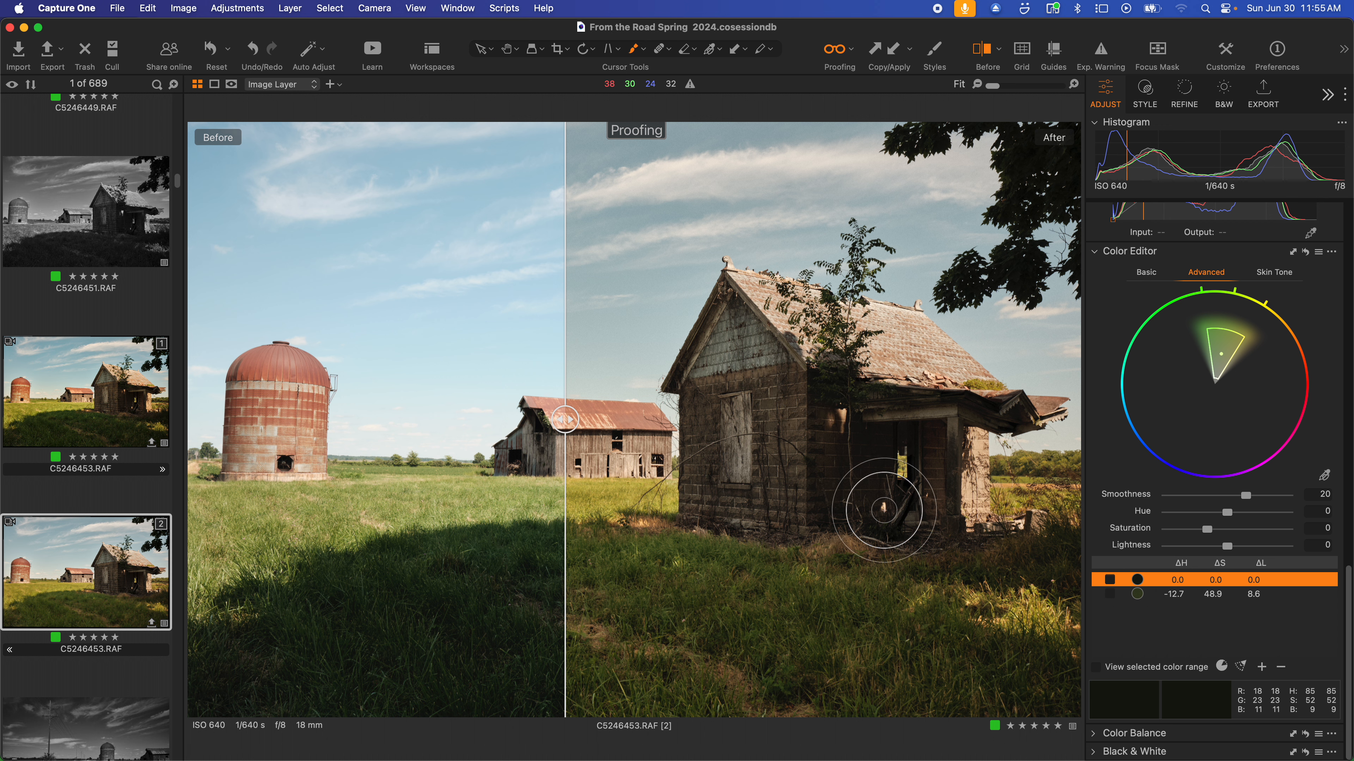
scroll(1161, 525, up, 1)
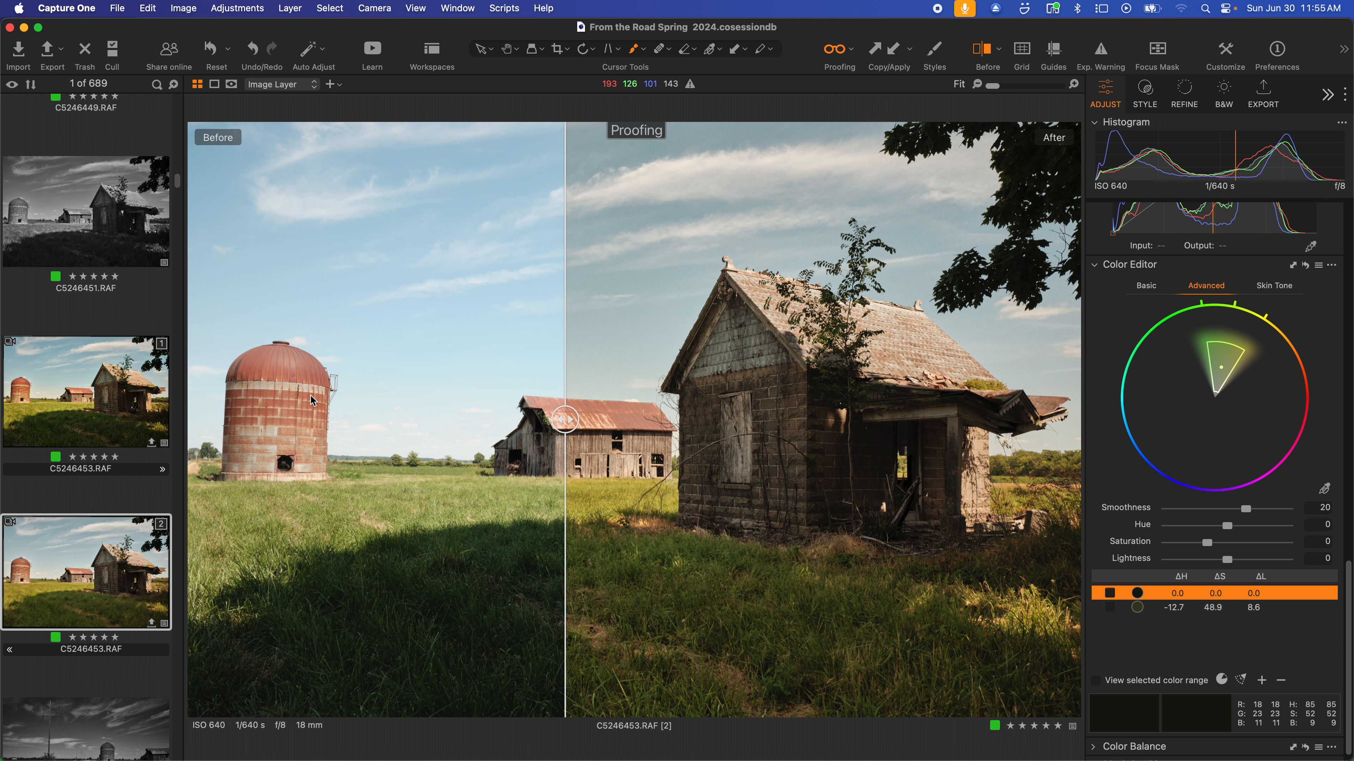
scroll(1146, 503, up, 15)
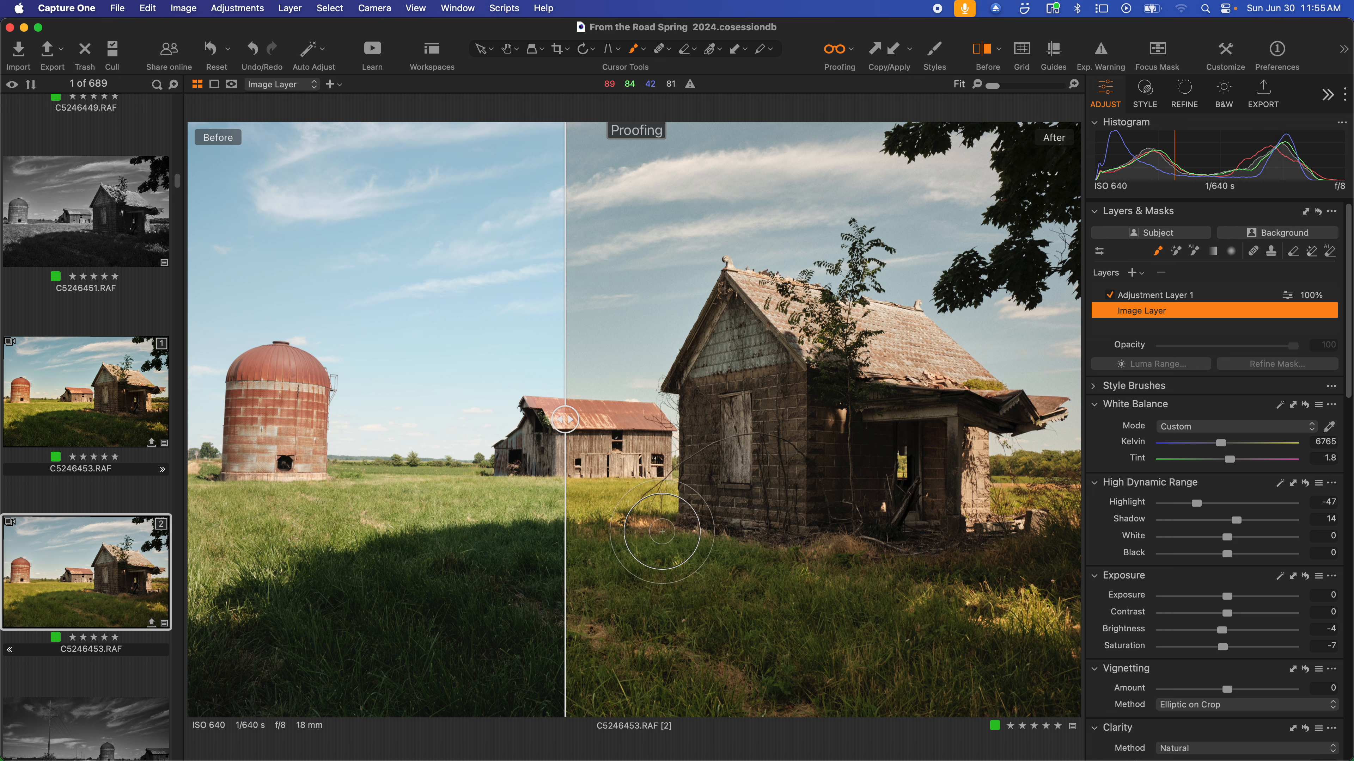
click(1220, 436)
click(1207, 445)
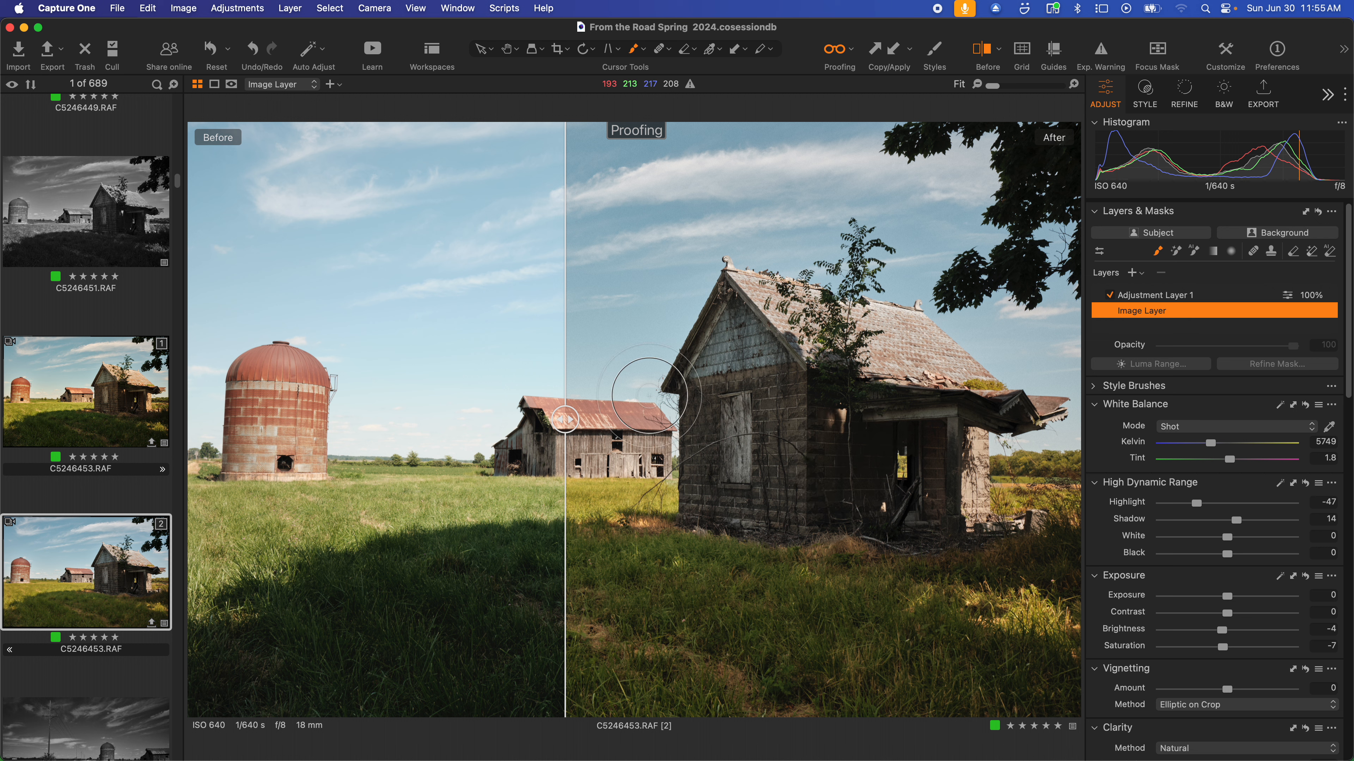
Compare the photo before and after by sweeping the divider to the silo and back to the barn.
drag(568, 429, 356, 491)
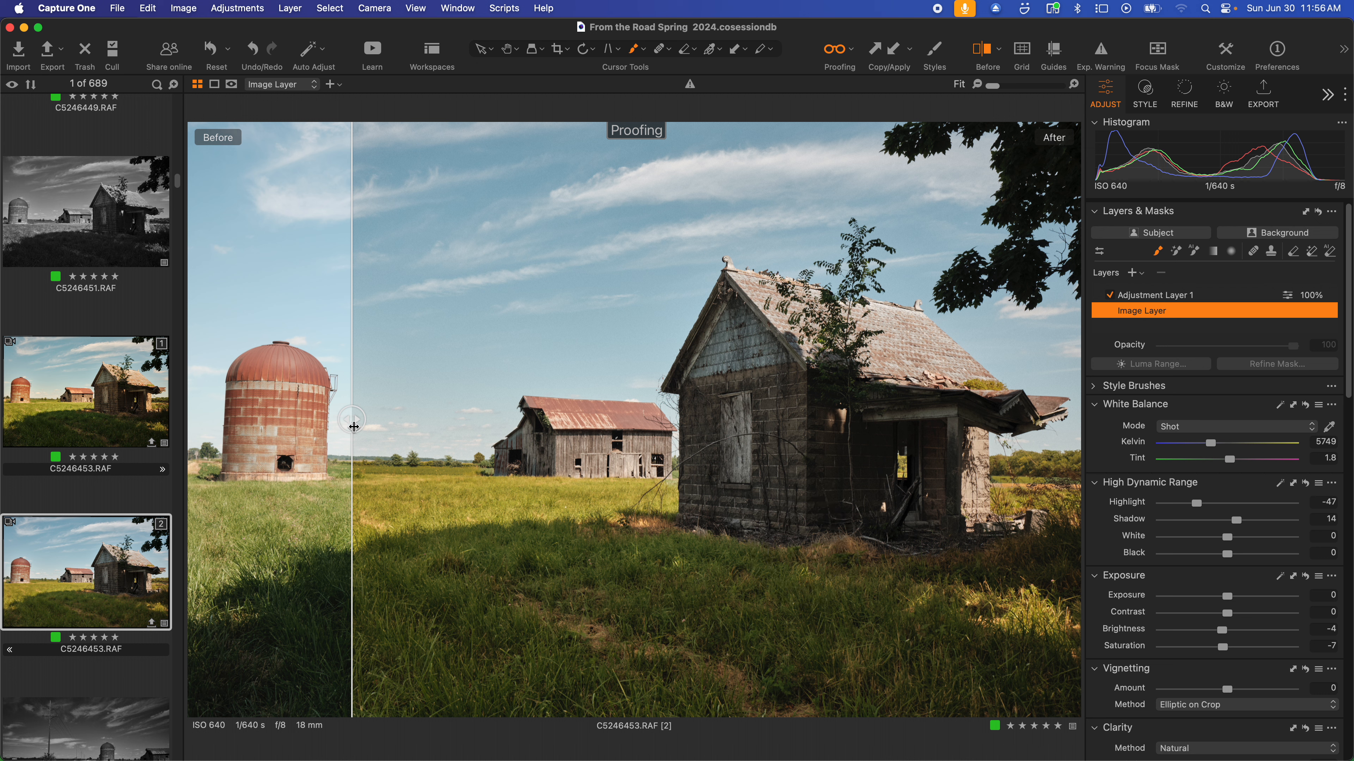
drag(352, 430, 625, 492)
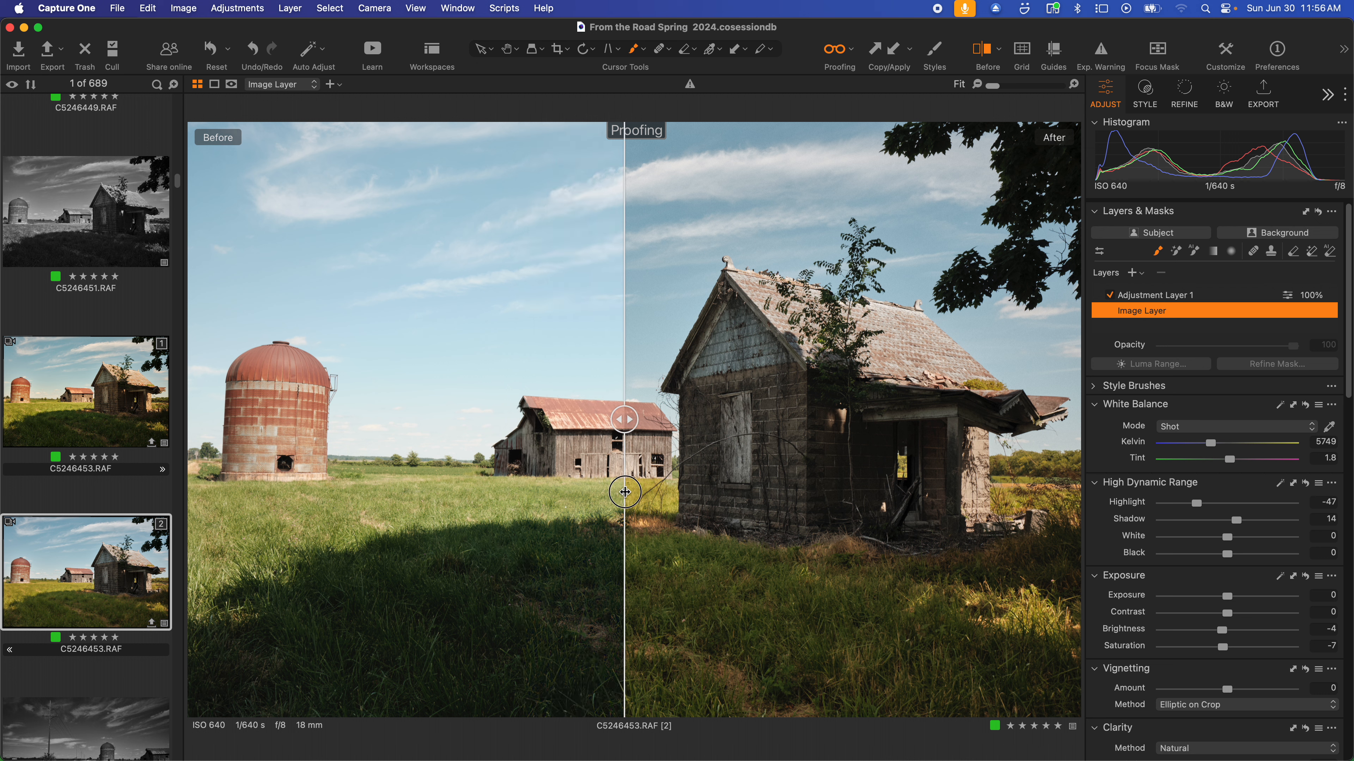